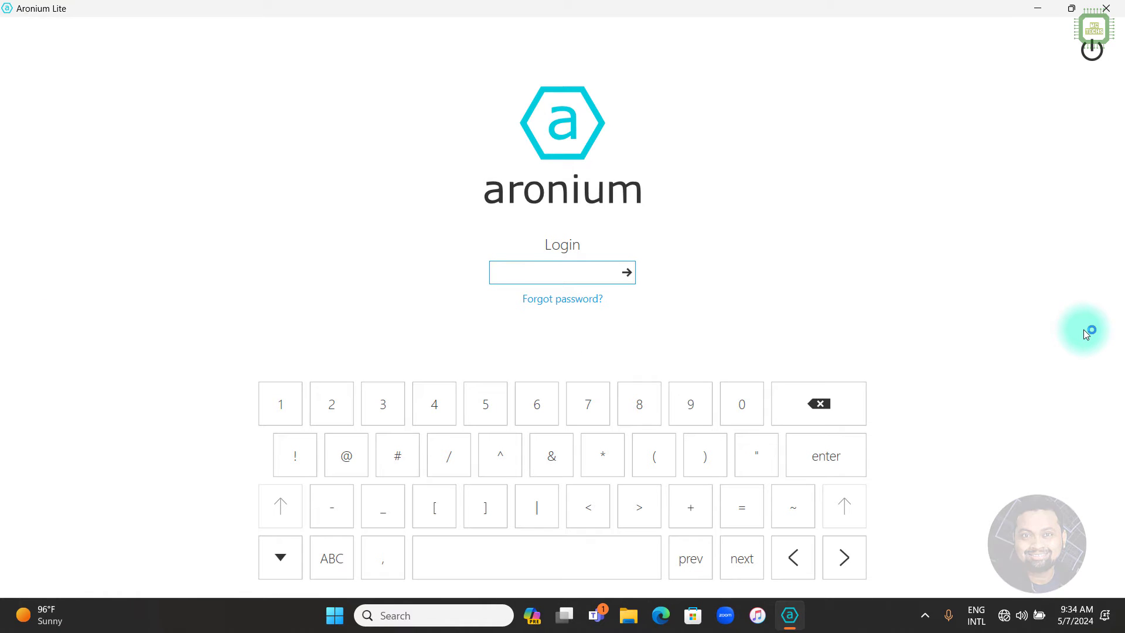
Enter the account password in the Login field and submit it to reach the sales screen.
{"action": "type", "text": "123"}
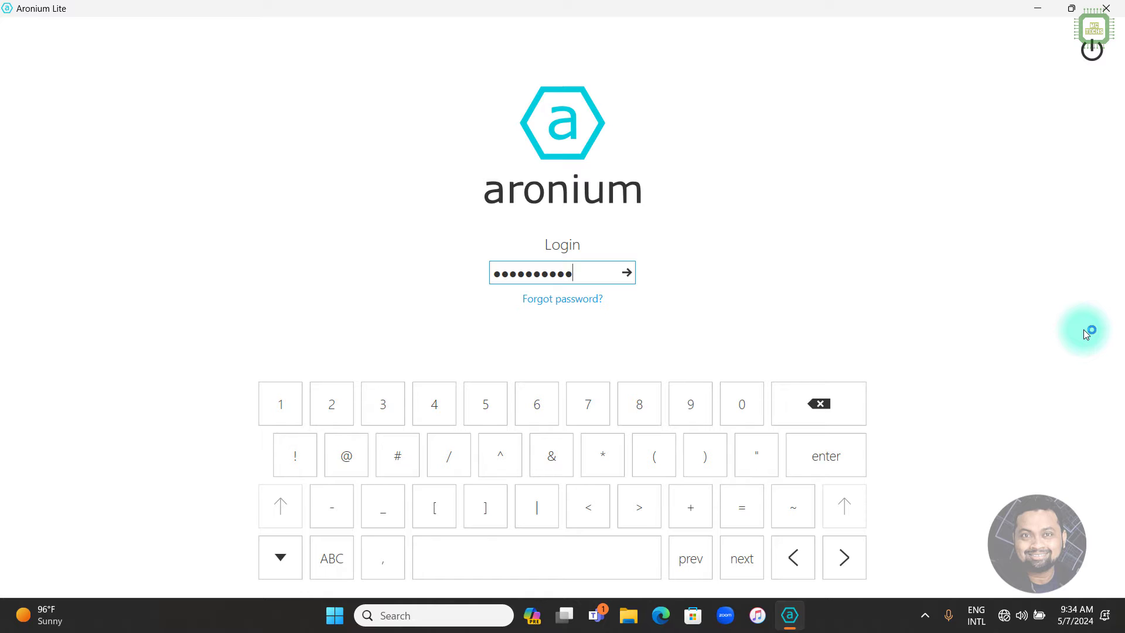
{"action": "key", "text": "Return"}
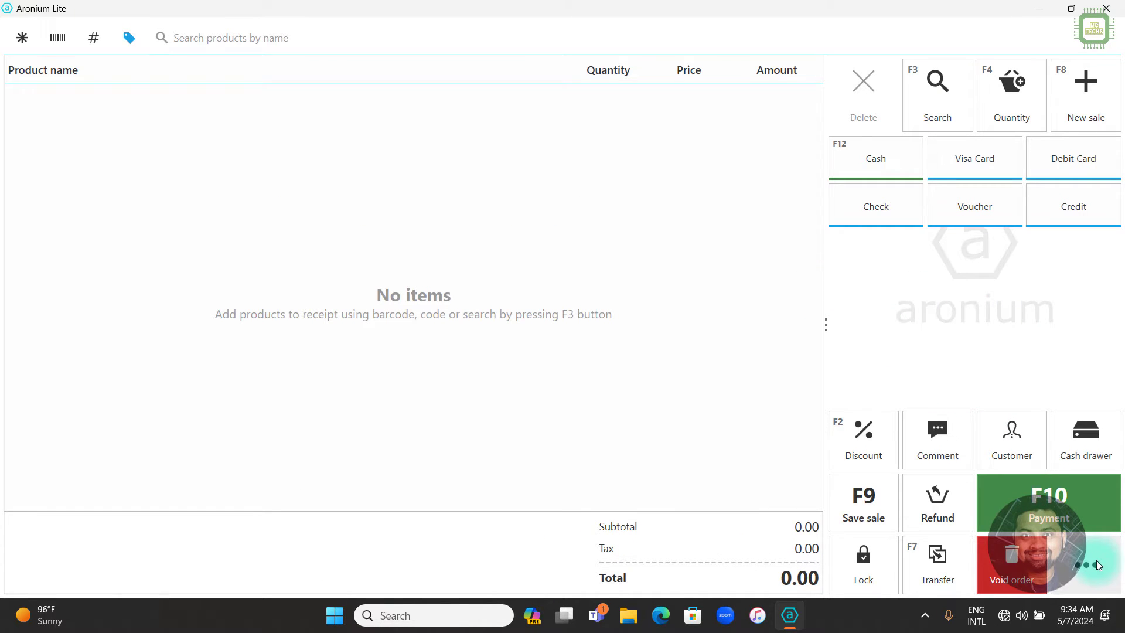
Open Management > Products to list all 189 products, then widen the Code column.
{"action": "left_click", "coordinate": [1096, 560]}
{"action": "left_click", "coordinate": [1019, 91]}
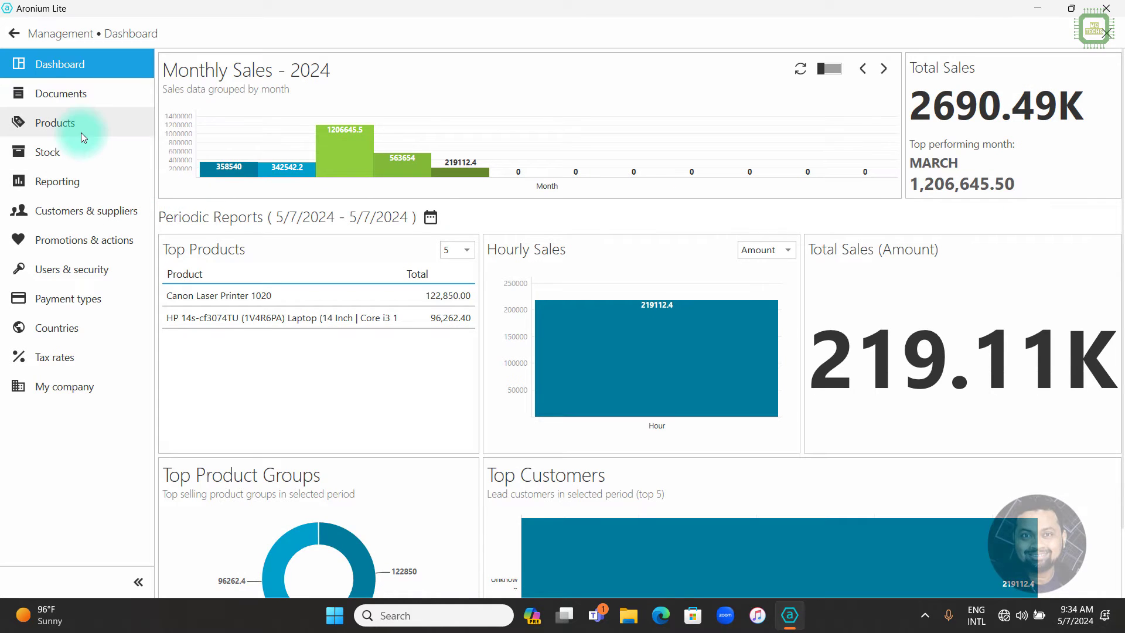
{"action": "left_click", "coordinate": [81, 130]}
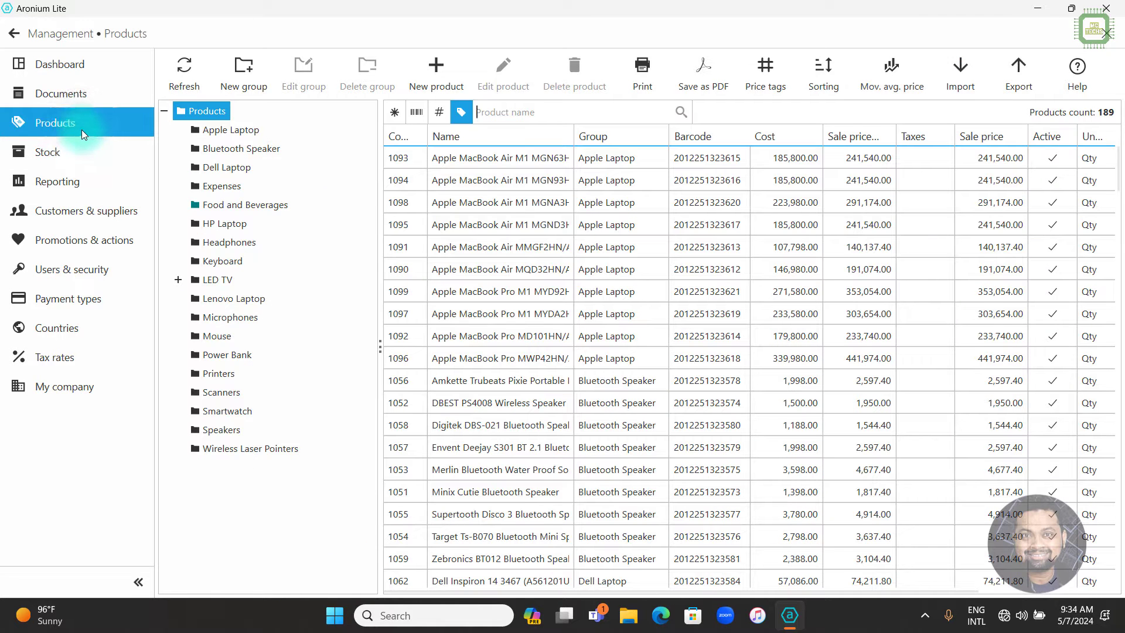
{"action": "left_click", "coordinate": [407, 180]}
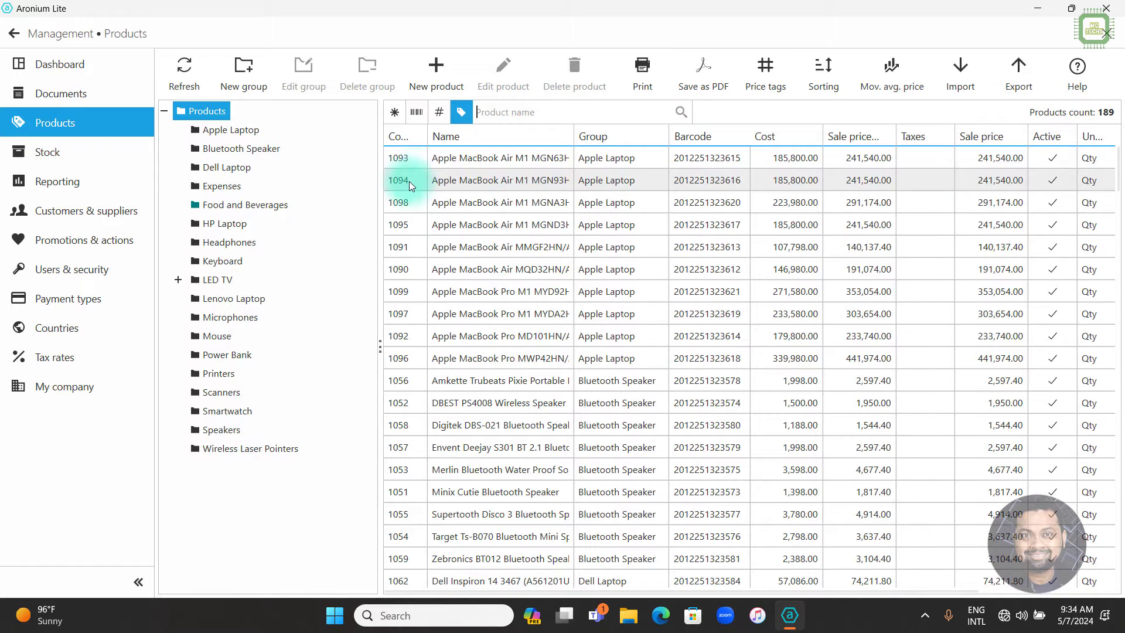
{"action": "left_click_drag", "start_coordinate": [403, 157], "coordinate": [435, 138]}
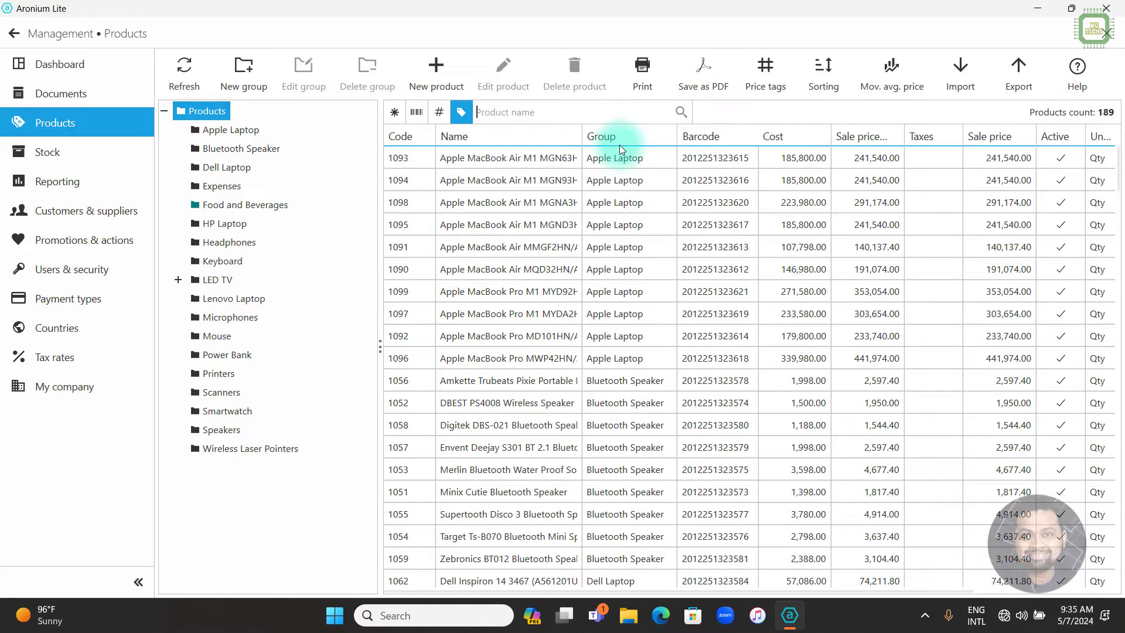
Filter products by 'watch', select Apple Watch Series 8, and open Price tags printing.
{"action": "type", "text": "watch"}
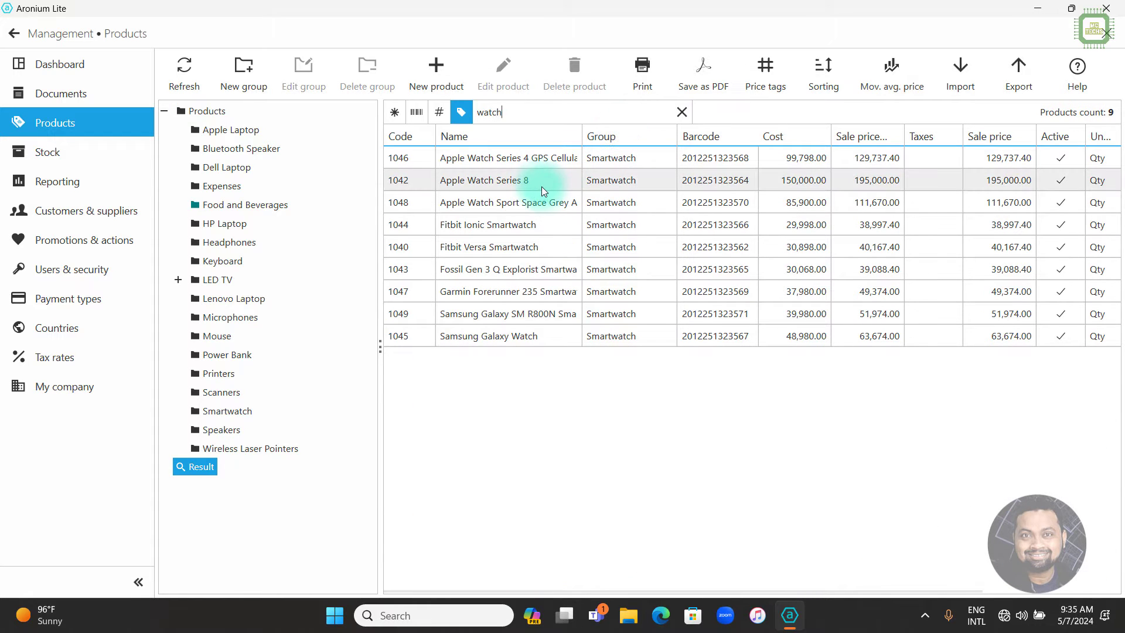
{"action": "left_click", "coordinate": [540, 184]}
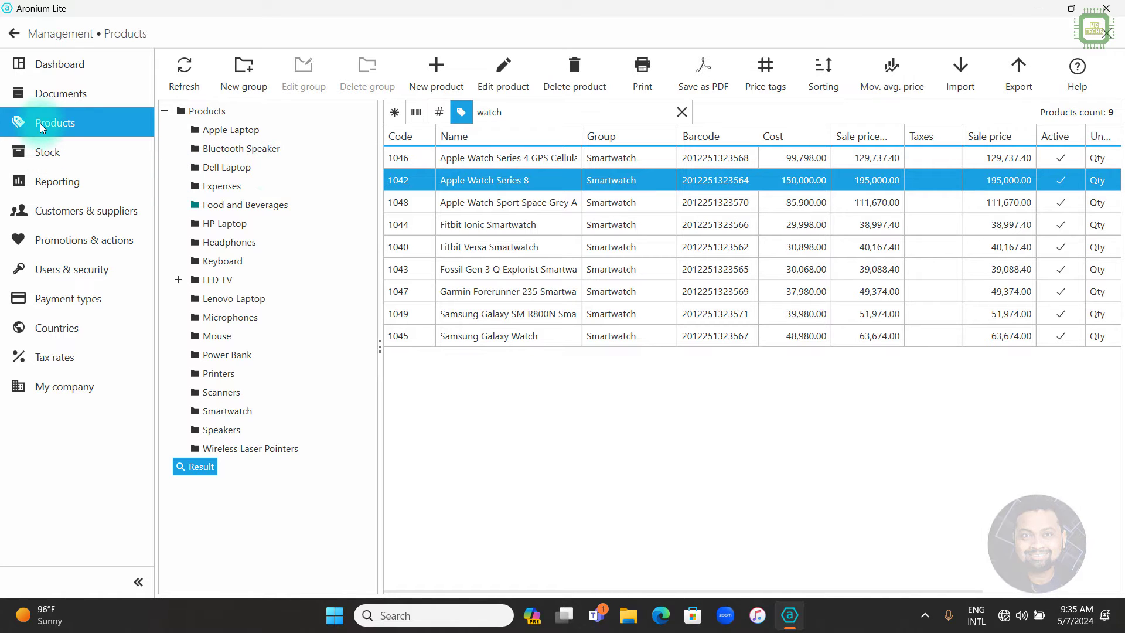
{"action": "left_click", "coordinate": [764, 70]}
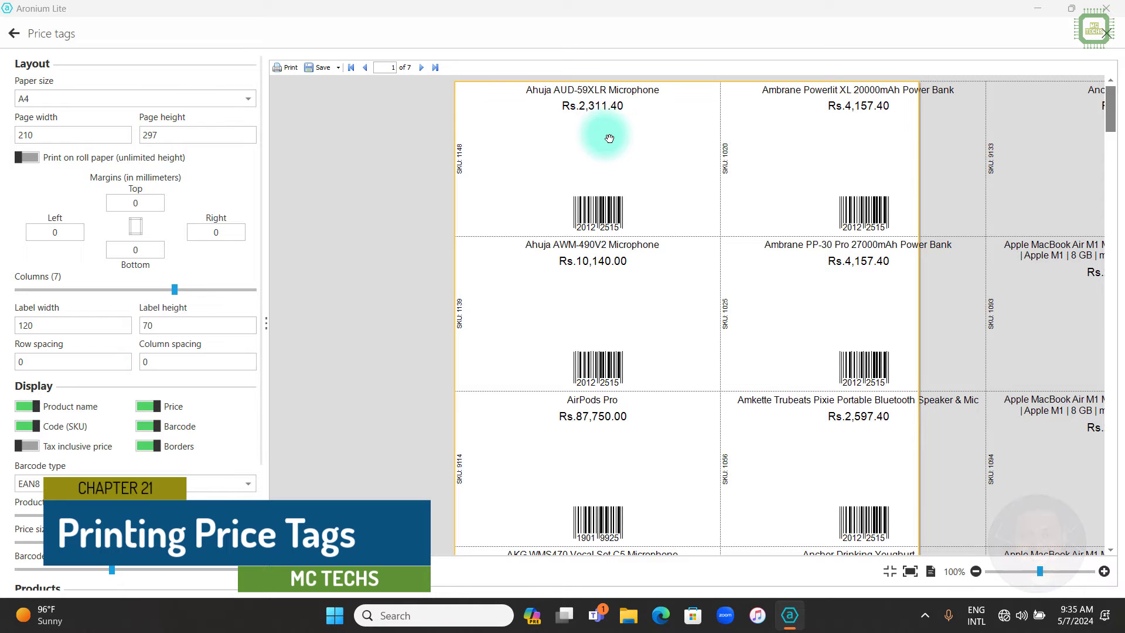
{"action": "scroll", "coordinate": [145, 406], "scroll_direction": "down", "scroll_amount": 4}
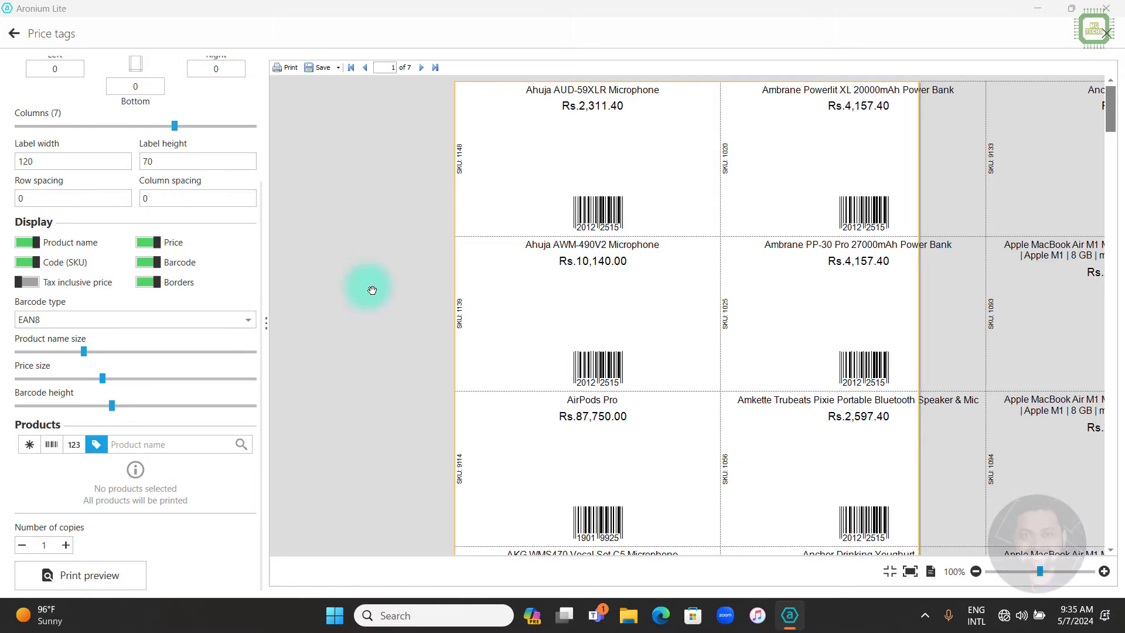
{"action": "scroll", "coordinate": [258, 258], "scroll_direction": "up", "scroll_amount": 3}
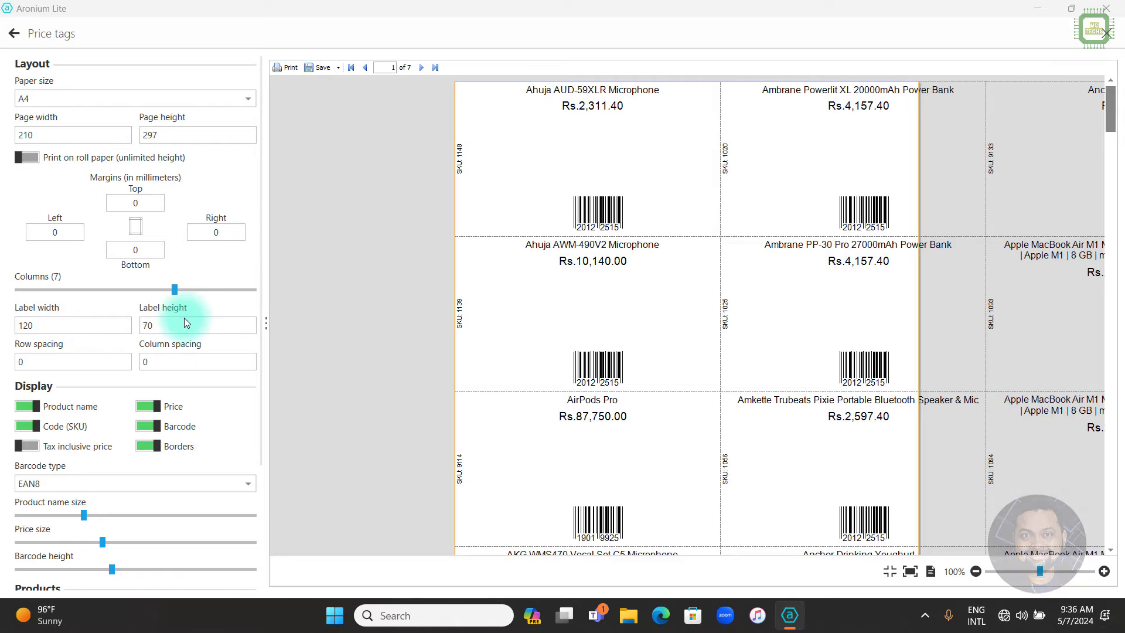
{"action": "scroll", "coordinate": [51, 361], "scroll_direction": "down", "scroll_amount": 1}
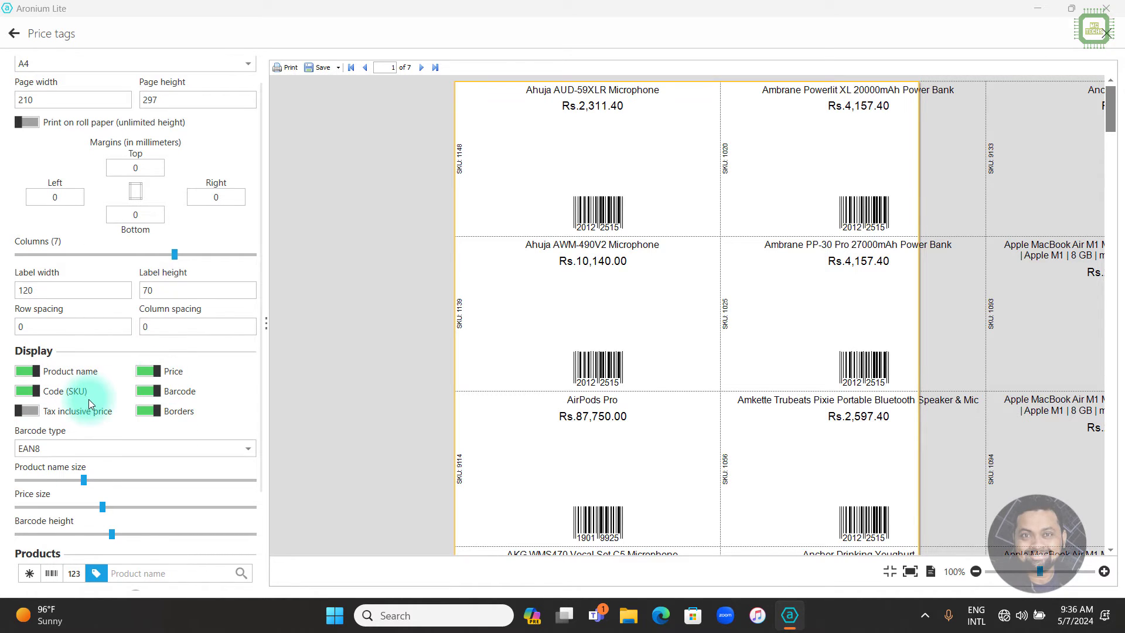
{"action": "scroll", "coordinate": [156, 417], "scroll_direction": "down", "scroll_amount": 4}
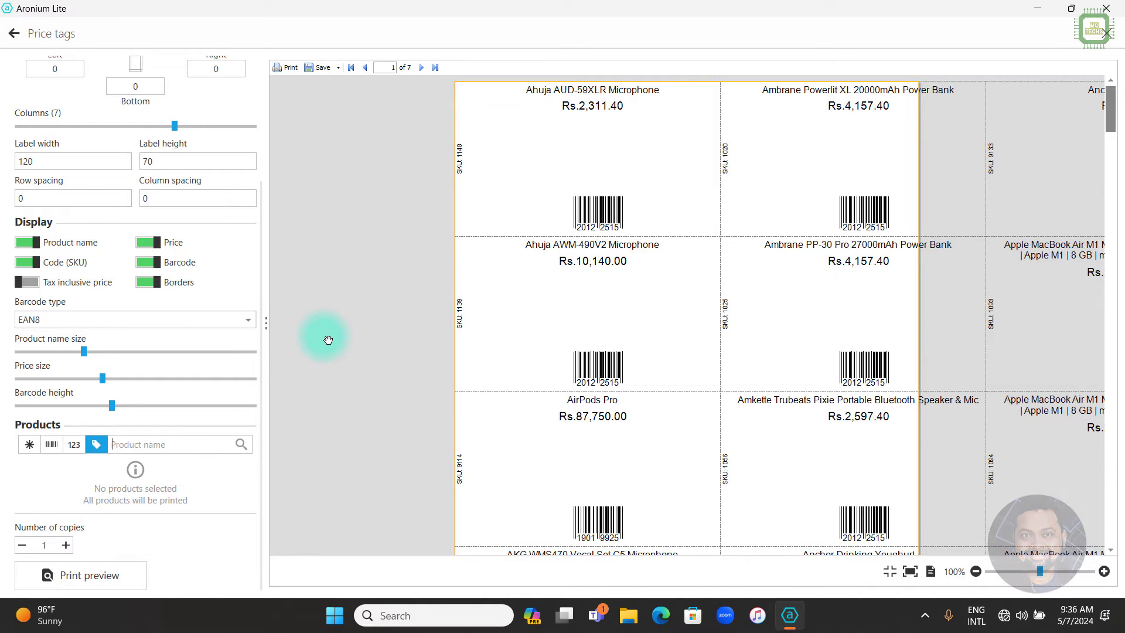
Add only Apple Watch Series 8 to the tag list and regenerate the single-label preview.
{"action": "type", "text": "watch"}
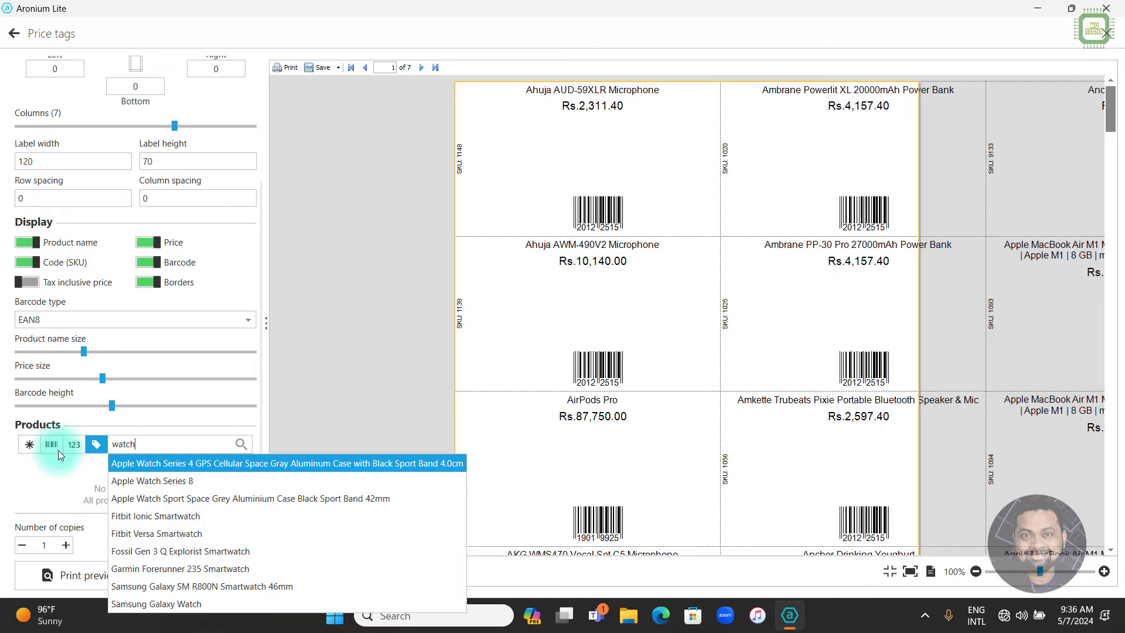
{"action": "left_click", "coordinate": [164, 483]}
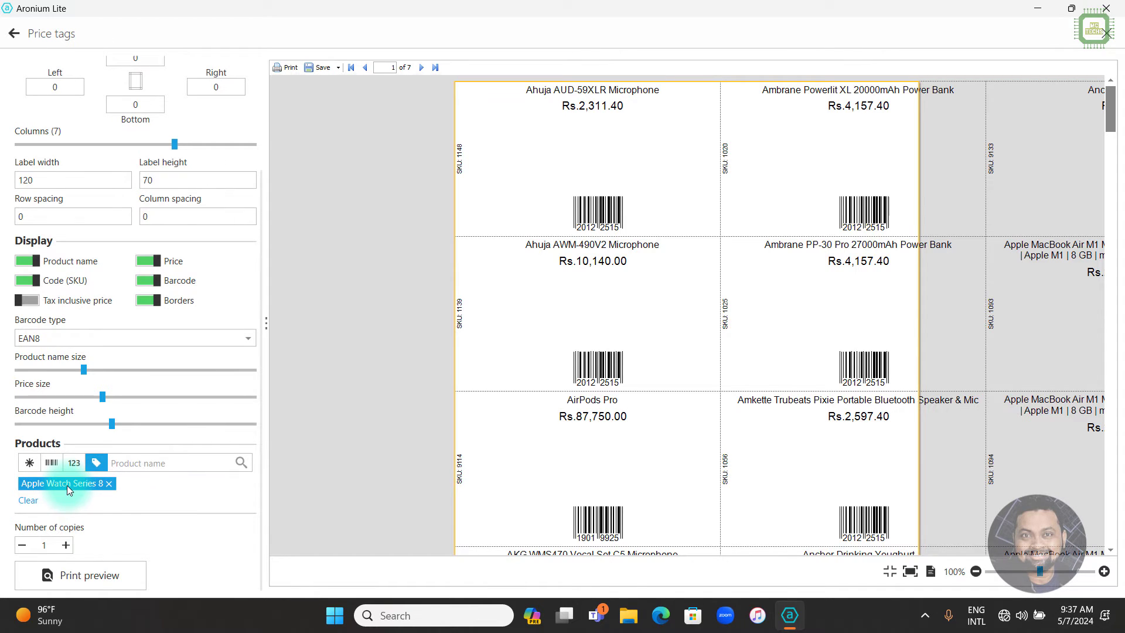
{"action": "left_click", "coordinate": [94, 579]}
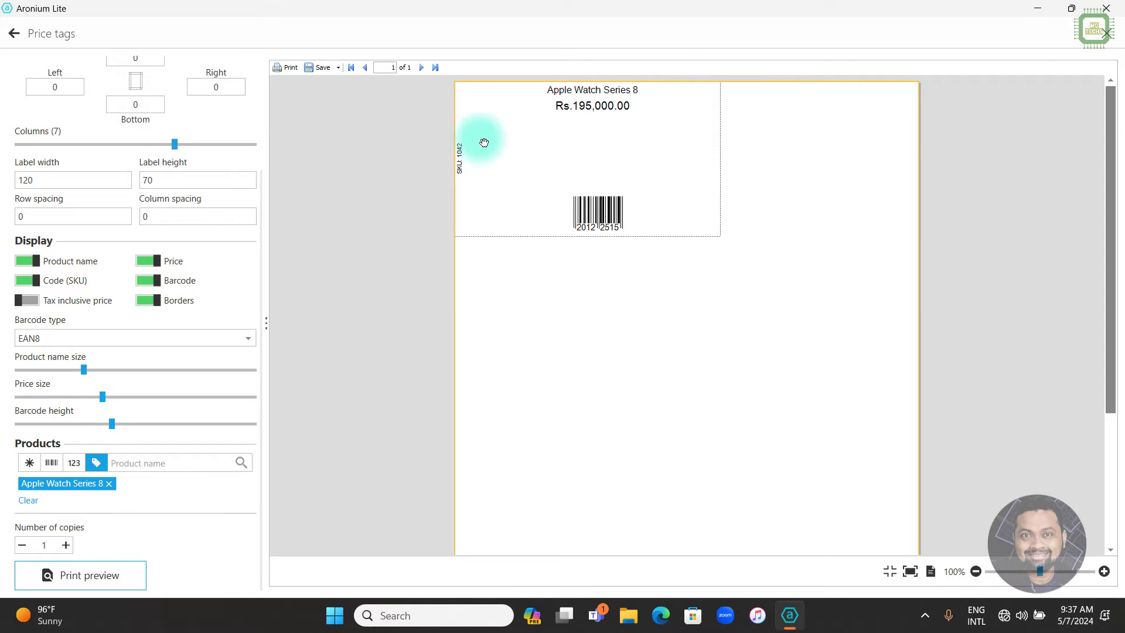
{"action": "scroll", "coordinate": [51, 106], "scroll_direction": "up", "scroll_amount": 3}
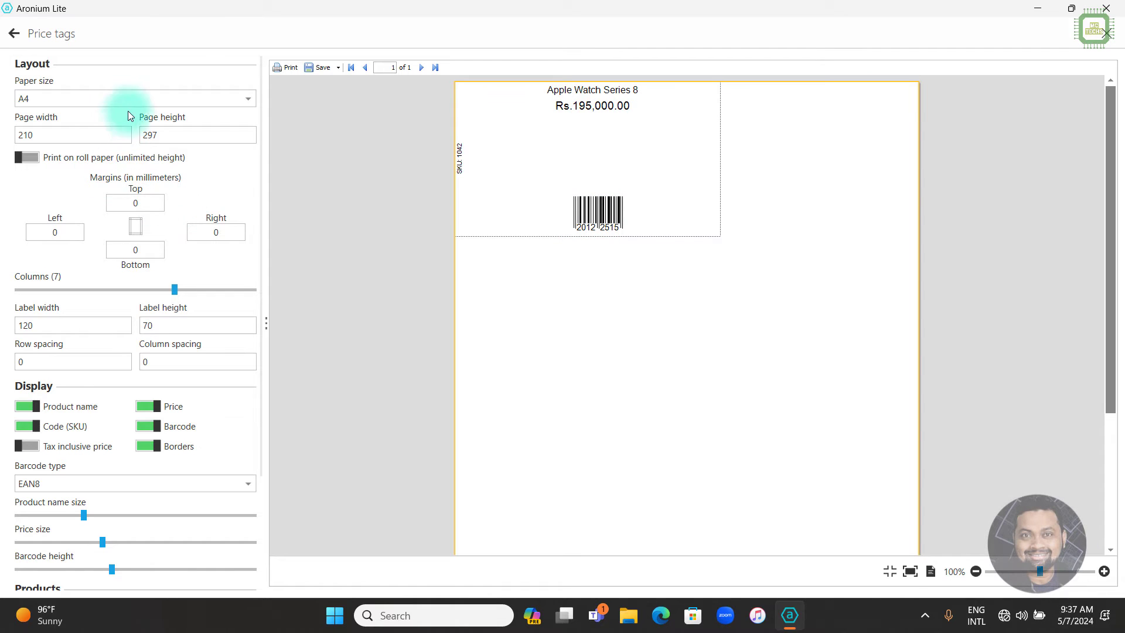
{"action": "double_click", "coordinate": [39, 135]}
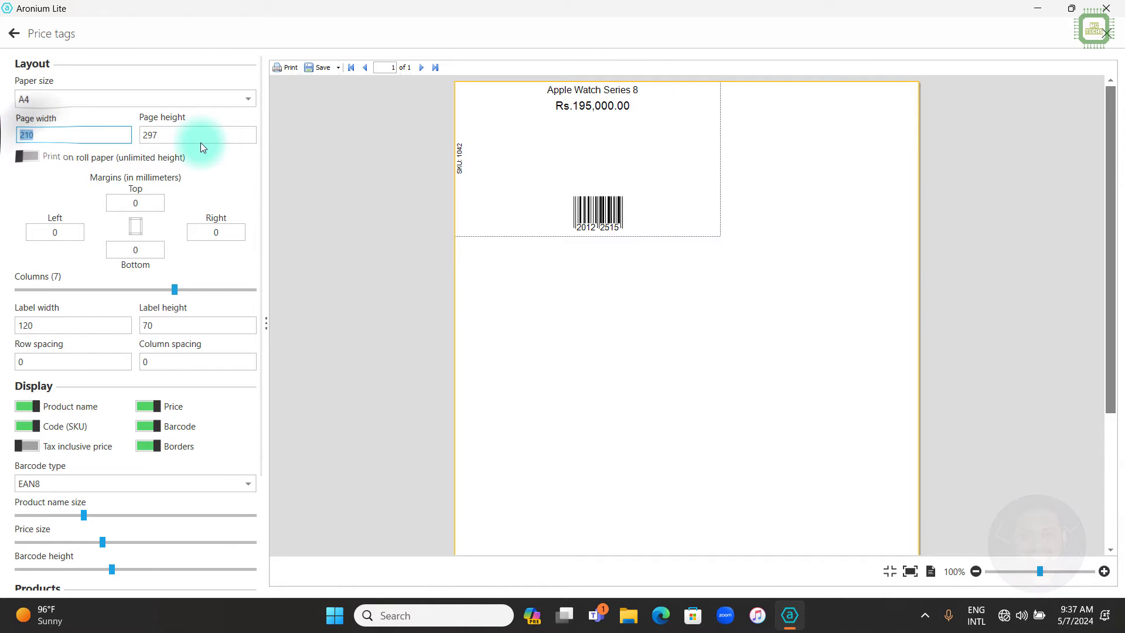
{"action": "double_click", "coordinate": [150, 136]}
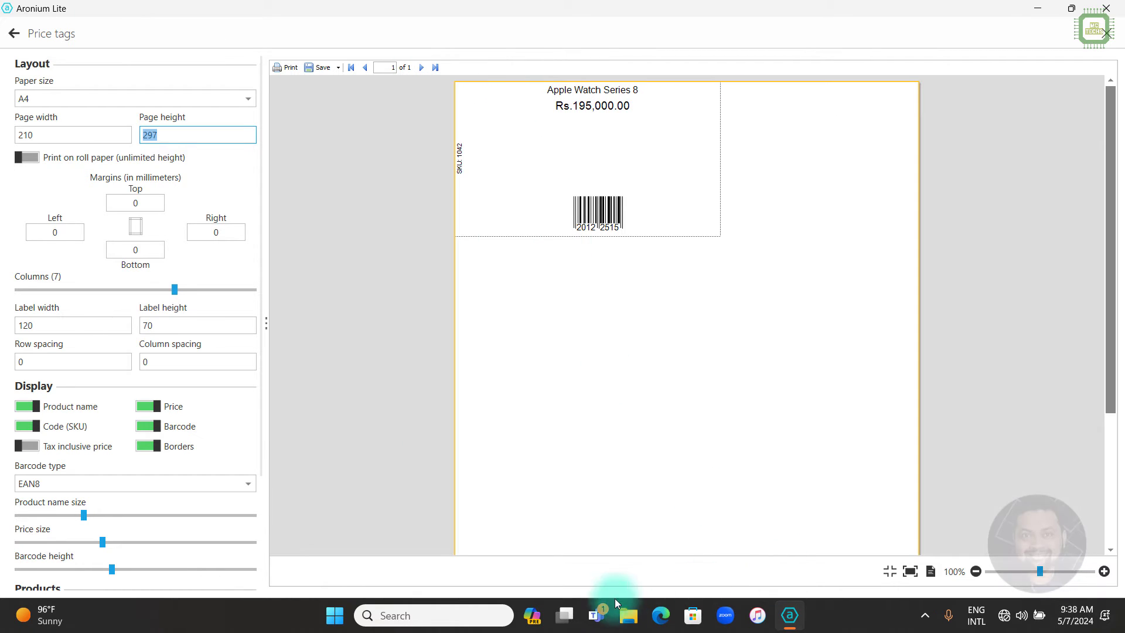
Launch Calculator and compute the 210 mm page width divided by 4.
{"action": "left_click", "coordinate": [478, 615]}
{"action": "type", "text": "cal"}
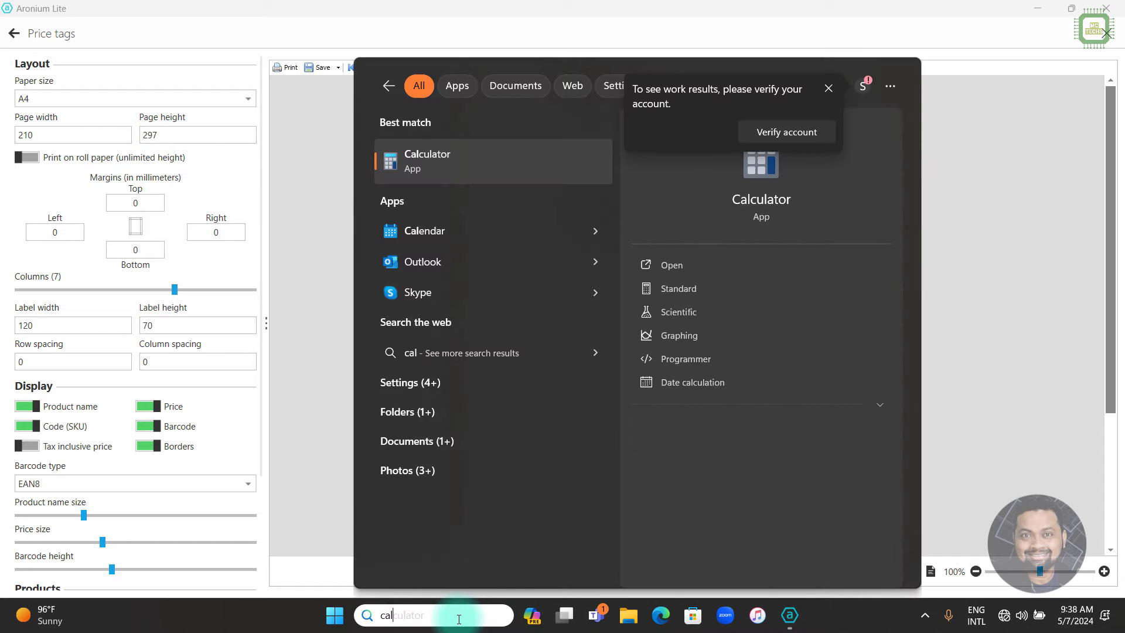
{"action": "left_click", "coordinate": [459, 179]}
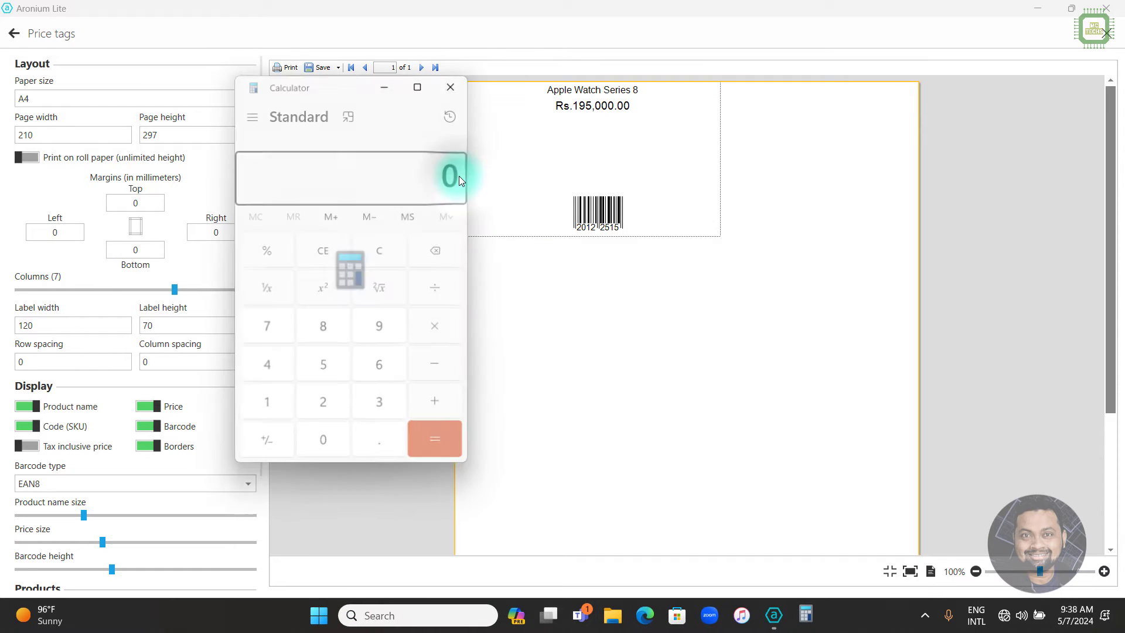
{"action": "left_click_drag", "start_coordinate": [353, 93], "coordinate": [566, 170]}
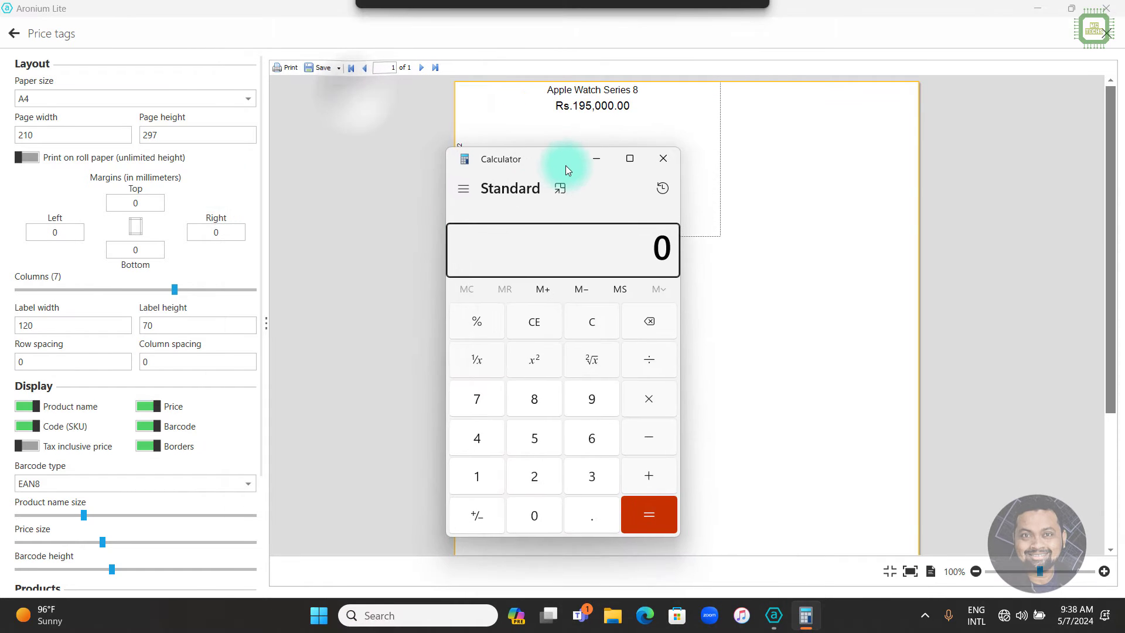
{"action": "left_click", "coordinate": [34, 133]}
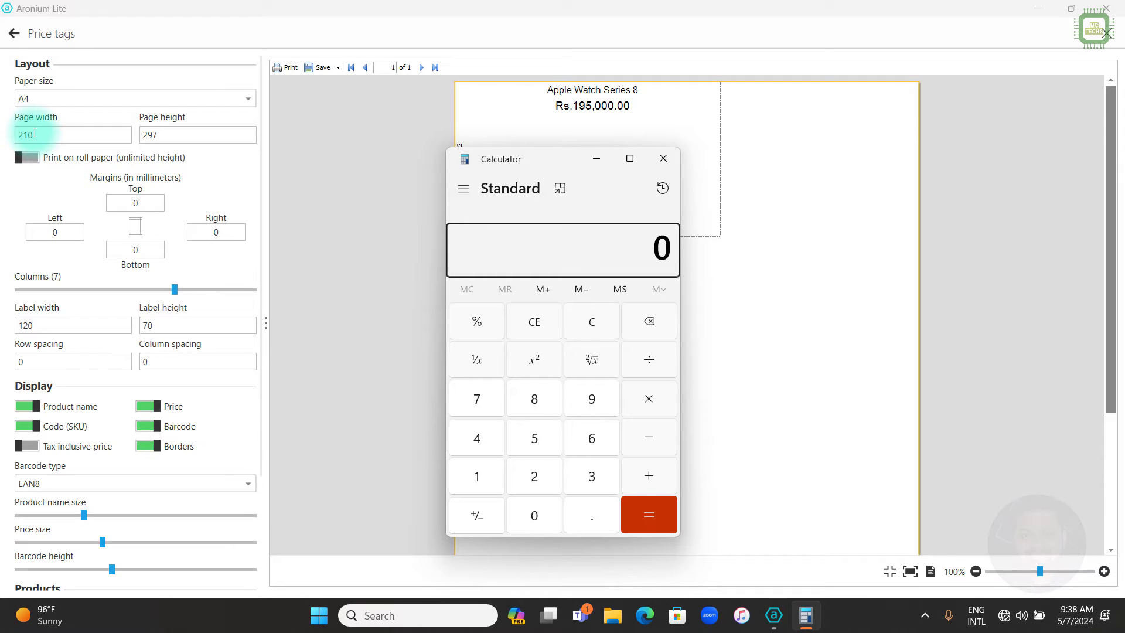
{"action": "left_click", "coordinate": [507, 187]}
{"action": "type", "text": "210 ÷ 4 = 52.5"}
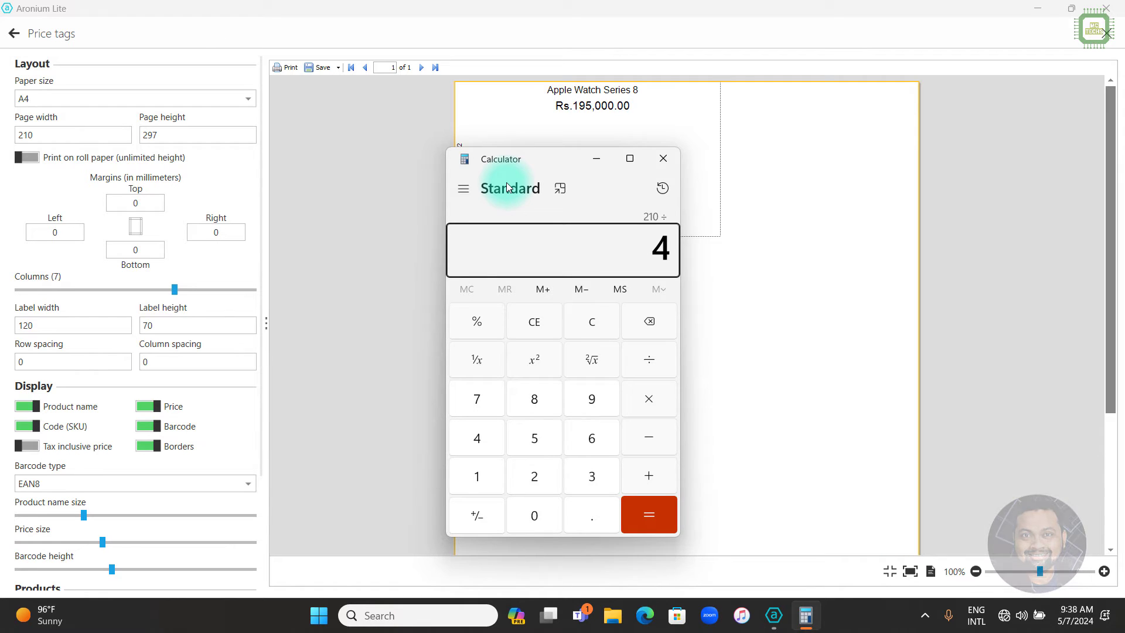
{"action": "left_click", "coordinate": [648, 514]}
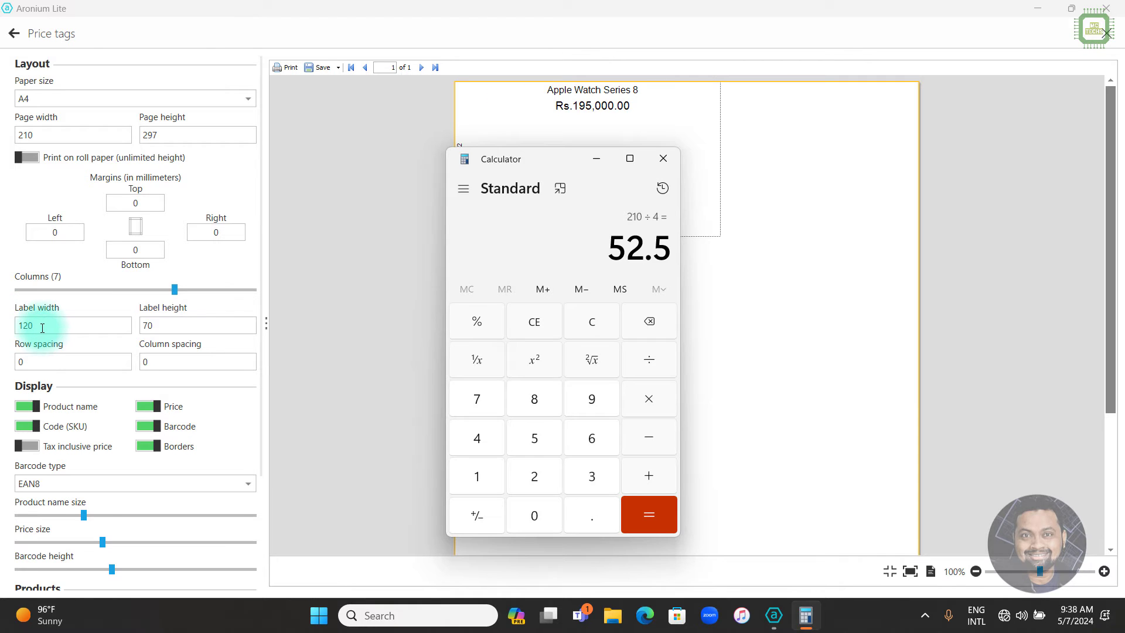
Replace the label width of 120 with 52.5 in the tag settings.
{"action": "double_click", "coordinate": [42, 327]}
{"action": "type", "text": "52"}
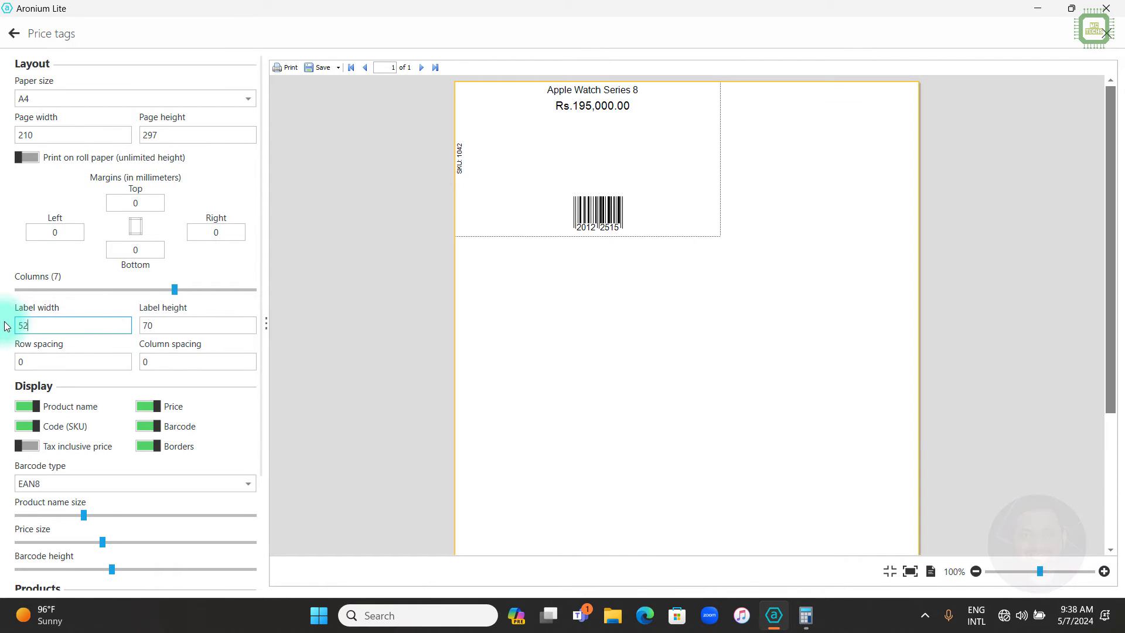
{"action": "type", "text": ".5"}
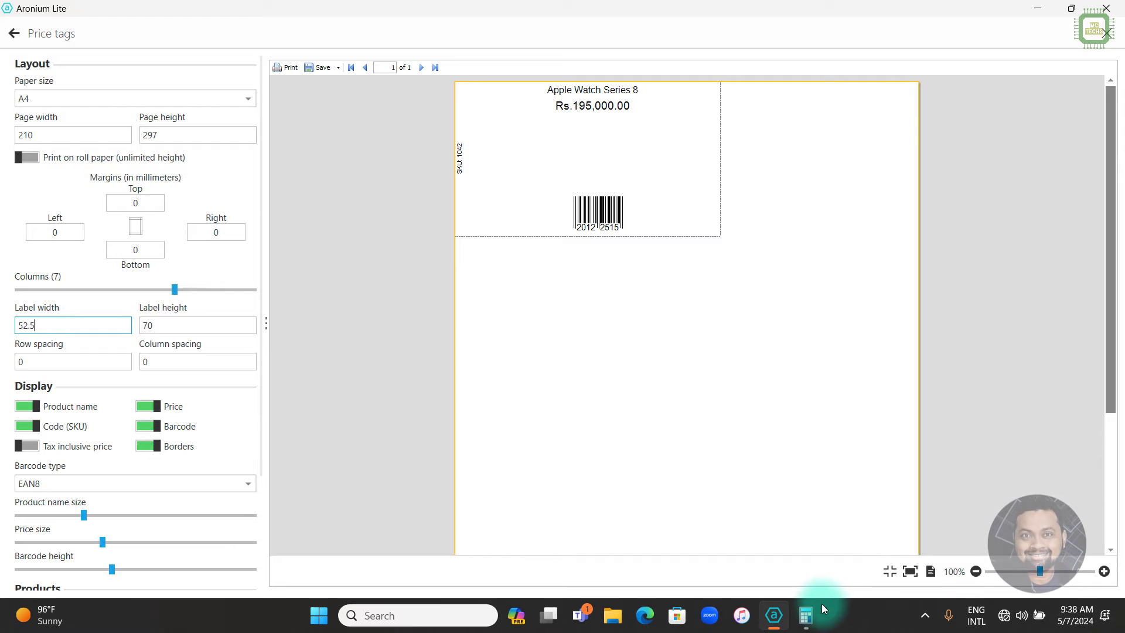
{"action": "left_click", "coordinate": [809, 616]}
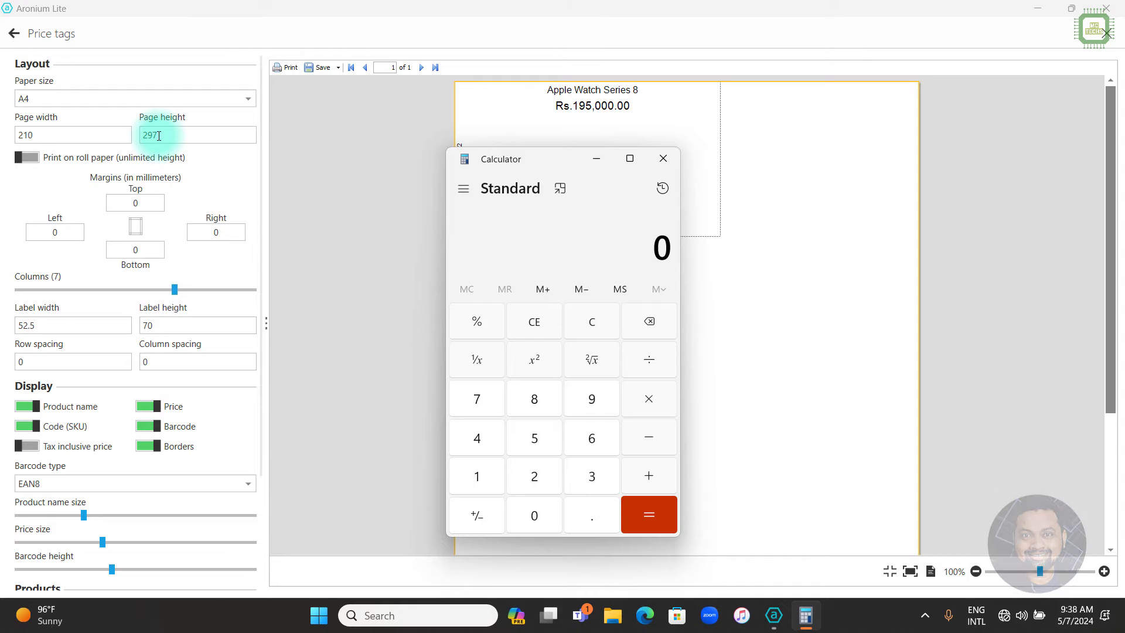
Compute 297/6 in Calculator and set the label height to 49.5.
{"action": "type", "text": "297"}
{"action": "type", "text": "/6"}
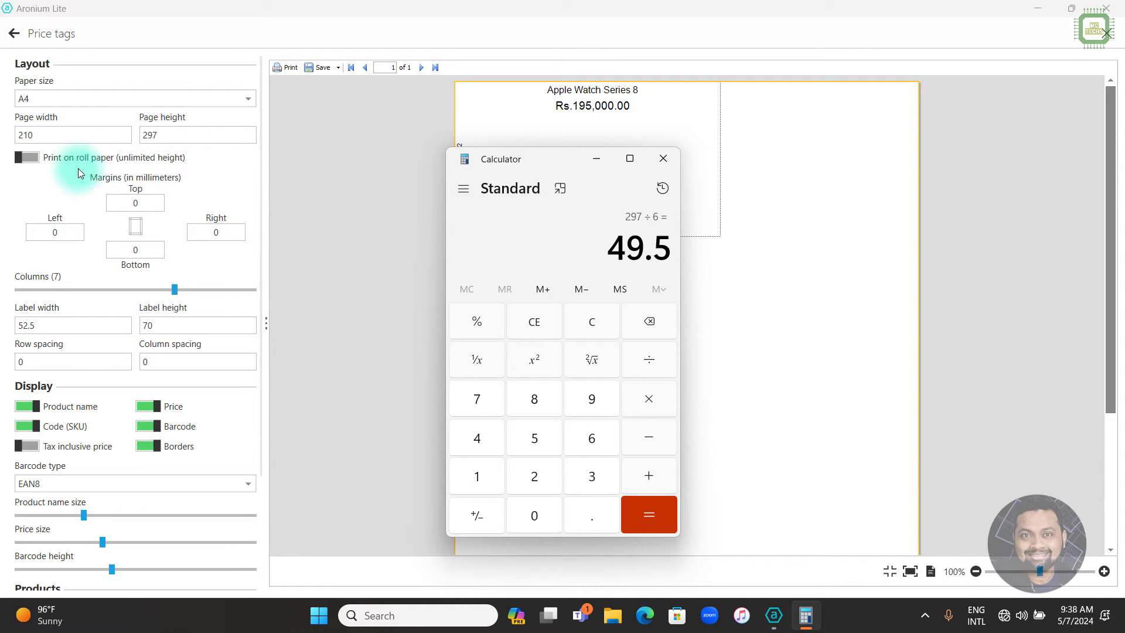
{"action": "left_click", "coordinate": [154, 321]}
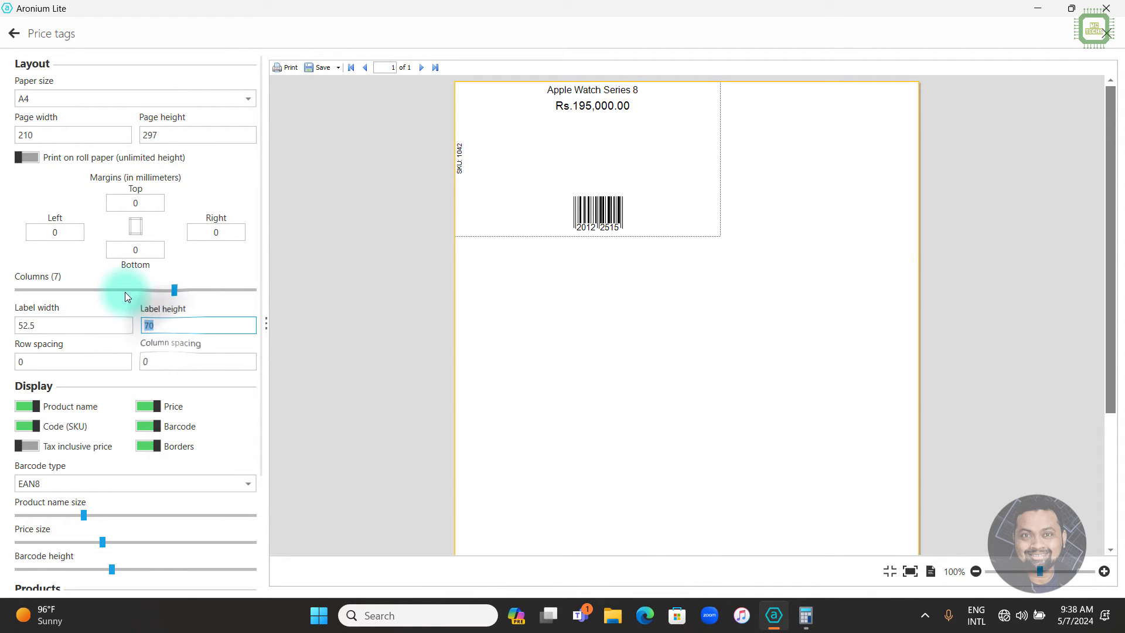
{"action": "type", "text": "49.5"}
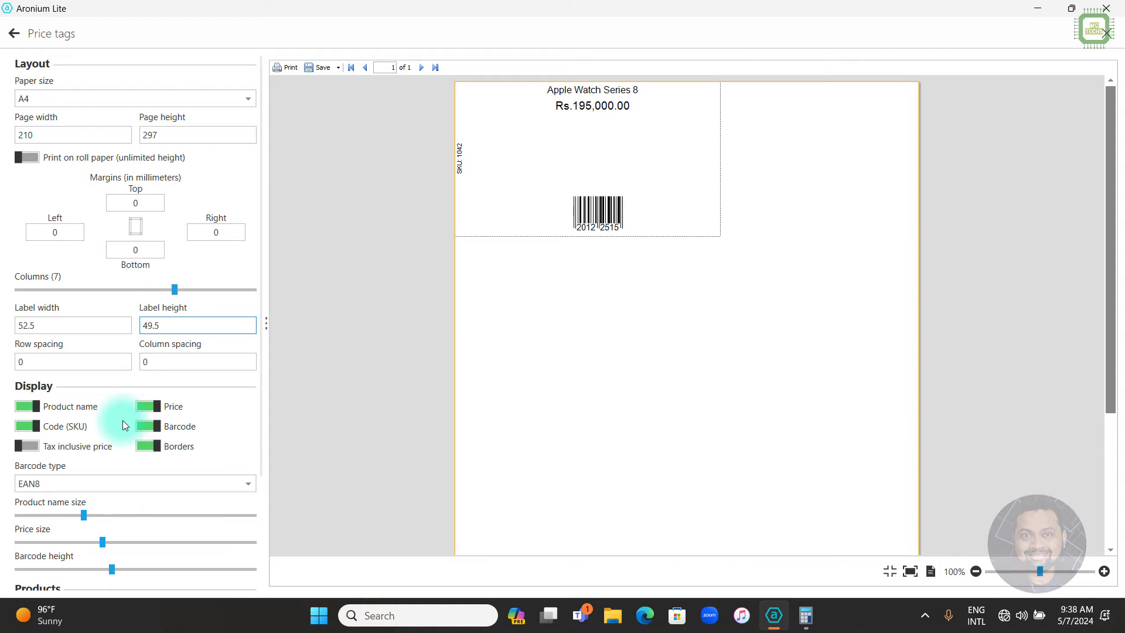
Set the number of copies to 24 and preview the sheet of tags.
{"action": "scroll", "coordinate": [123, 425], "scroll_direction": "down", "scroll_amount": 2}
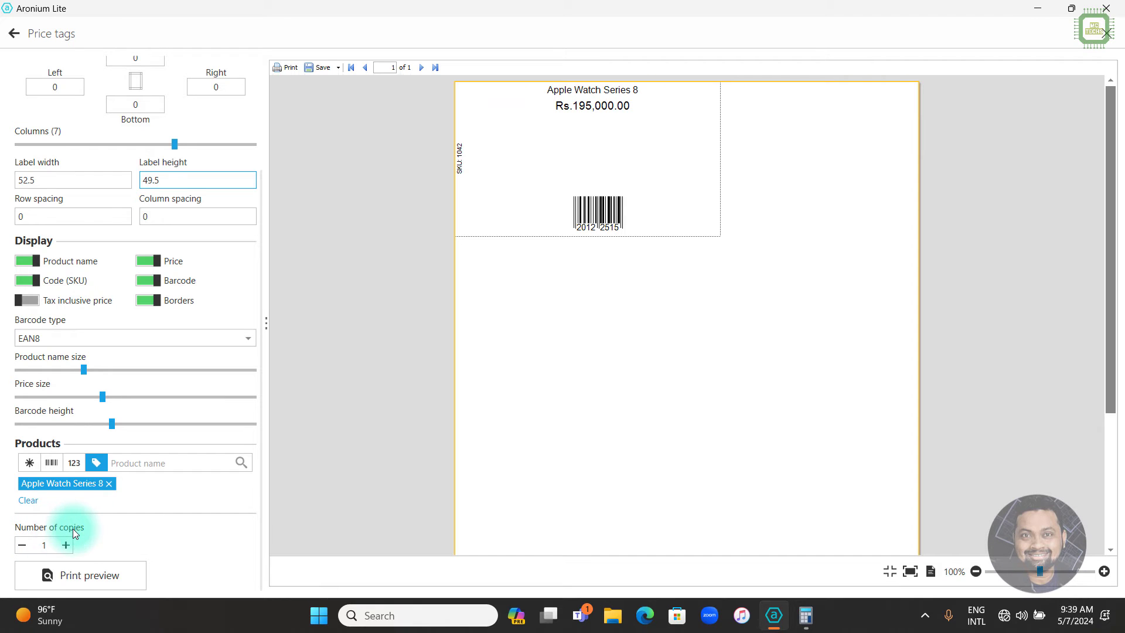
{"action": "left_click", "coordinate": [49, 544]}
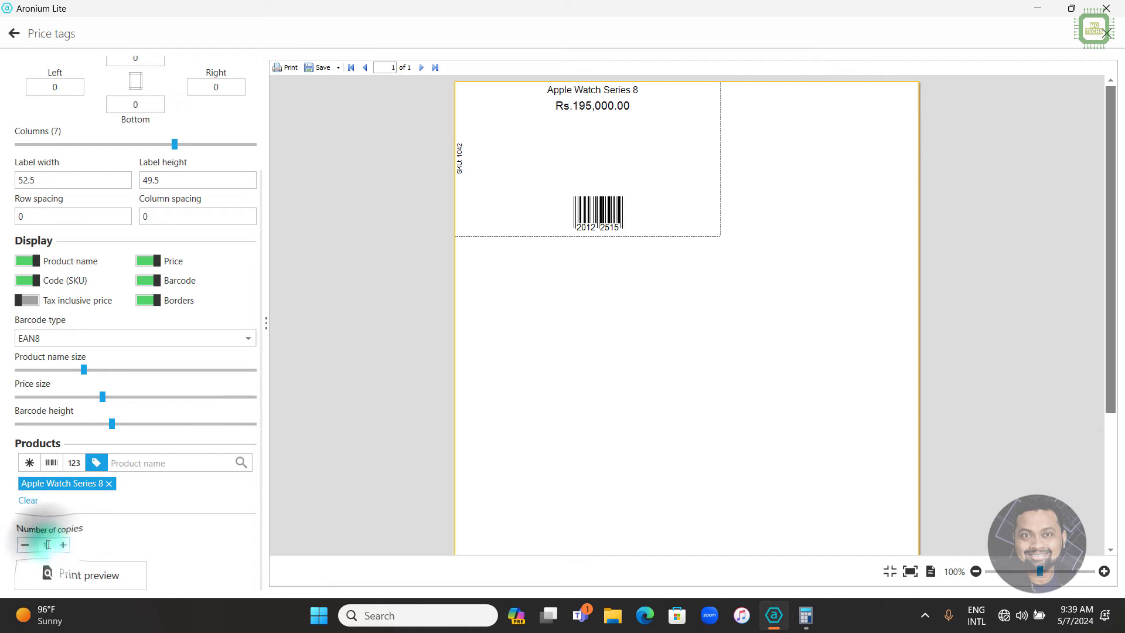
{"action": "type", "text": "24"}
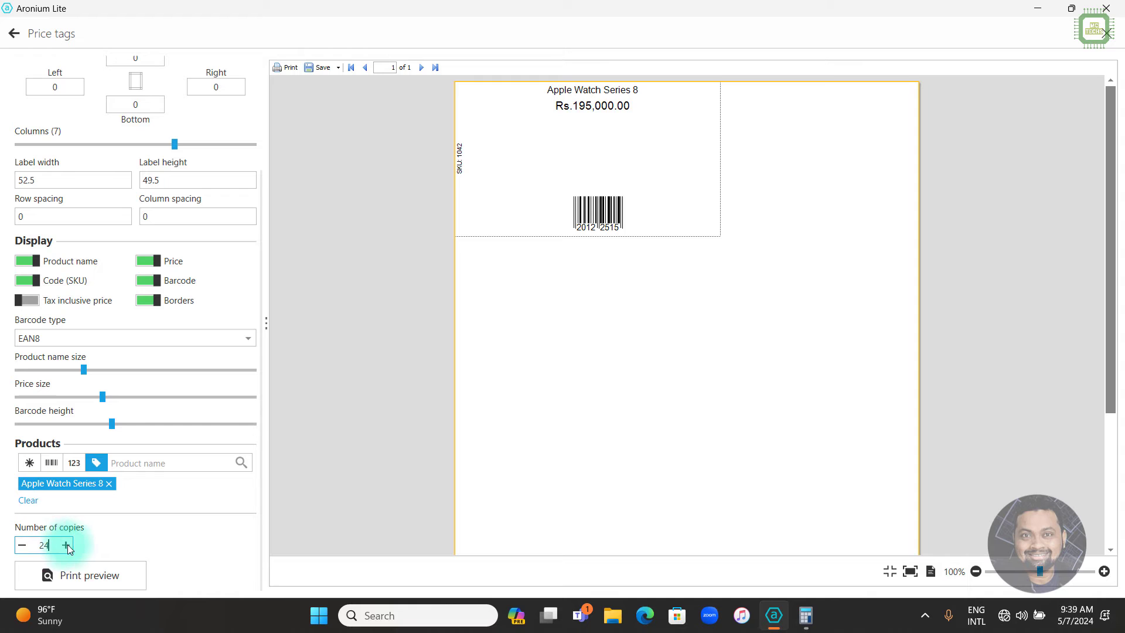
{"action": "left_click", "coordinate": [89, 575]}
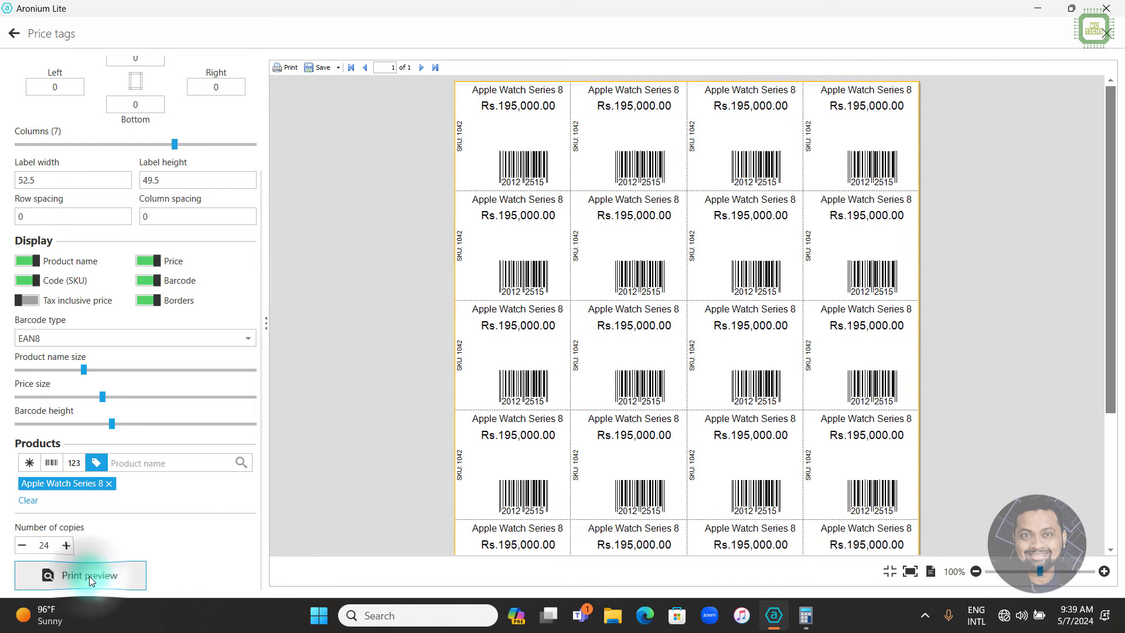
{"action": "left_click", "coordinate": [594, 243]}
{"action": "left_click", "coordinate": [579, 88]}
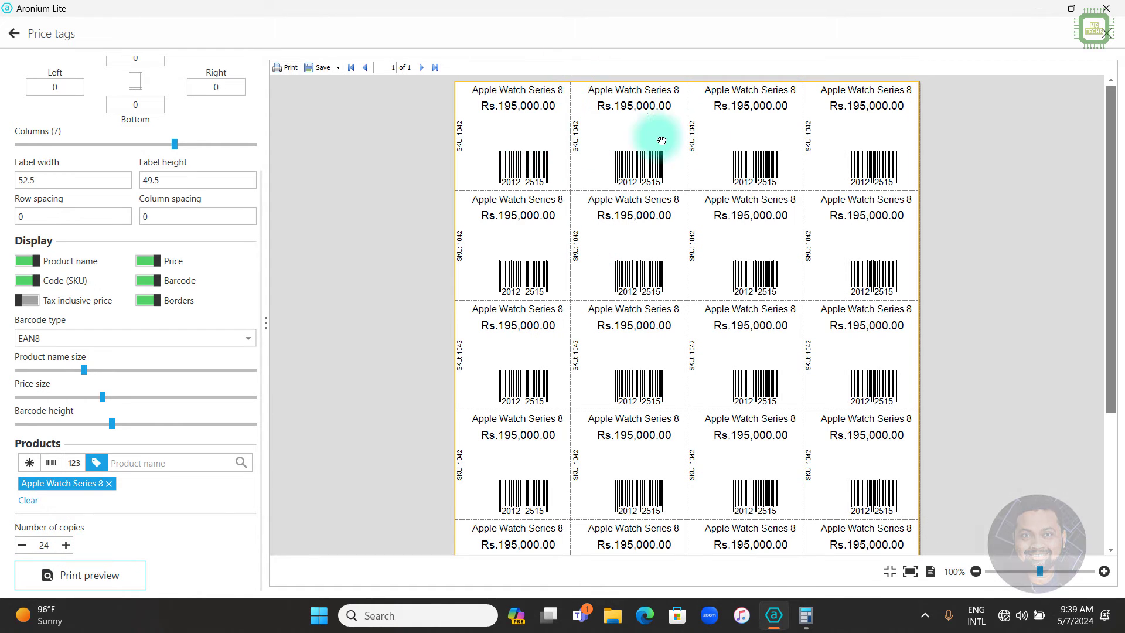
{"action": "scroll", "coordinate": [559, 316], "scroll_direction": "down", "scroll_amount": 3}
{"action": "scroll", "coordinate": [495, 201], "scroll_direction": "down", "scroll_amount": 1}
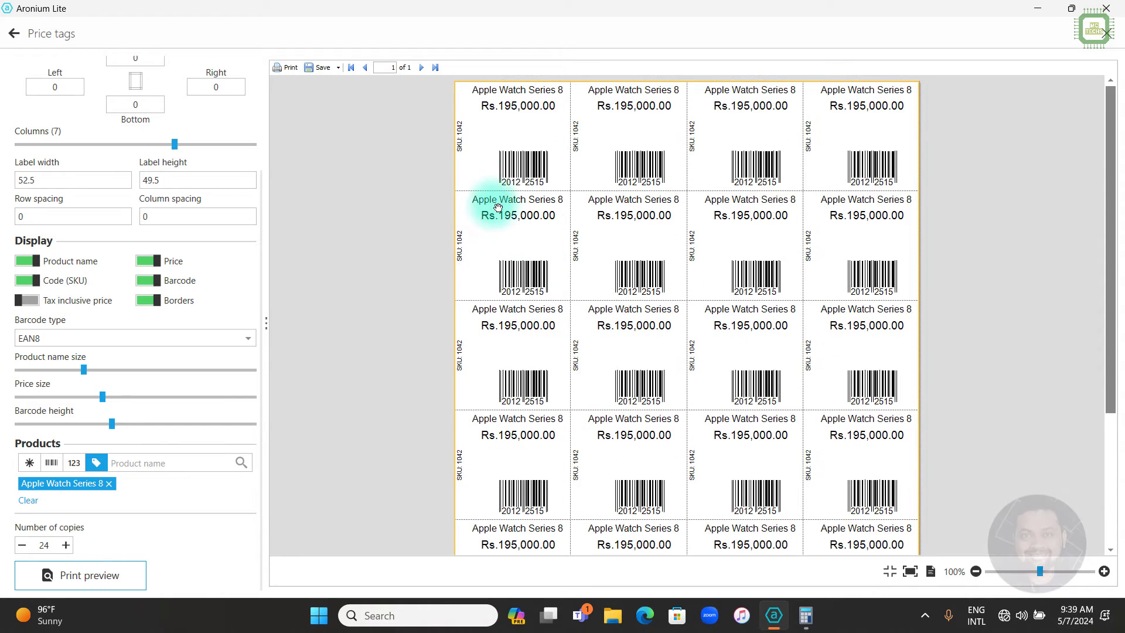
{"action": "scroll", "coordinate": [515, 377], "scroll_direction": "up", "scroll_amount": 1}
{"action": "scroll", "coordinate": [522, 367], "scroll_direction": "up", "scroll_amount": 4}
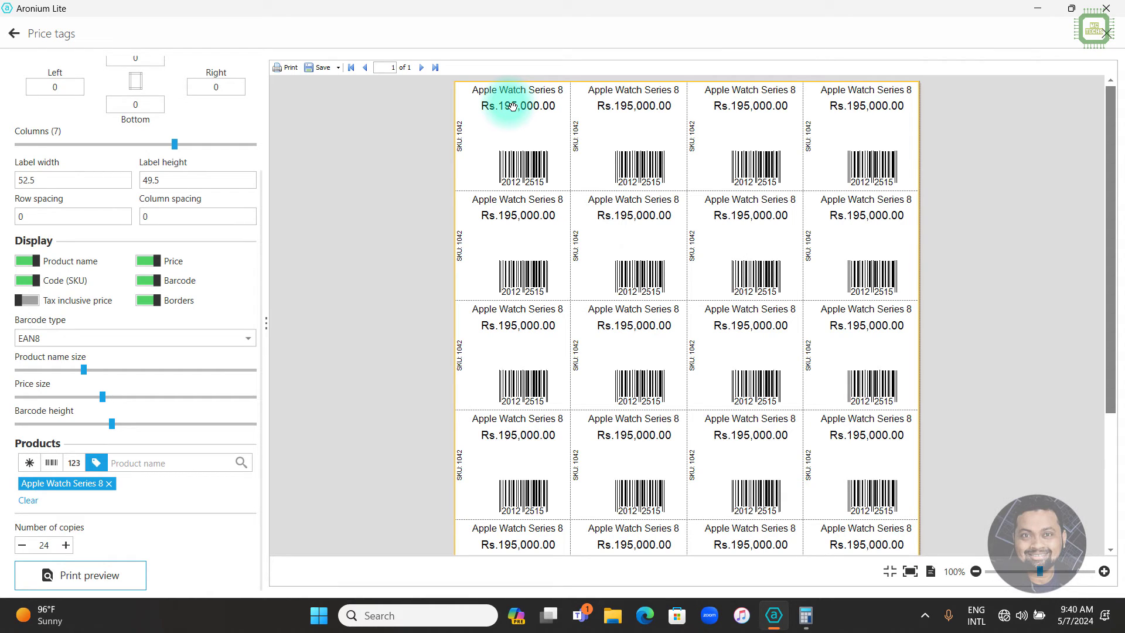
{"action": "scroll", "coordinate": [567, 369], "scroll_direction": "down", "scroll_amount": 2}
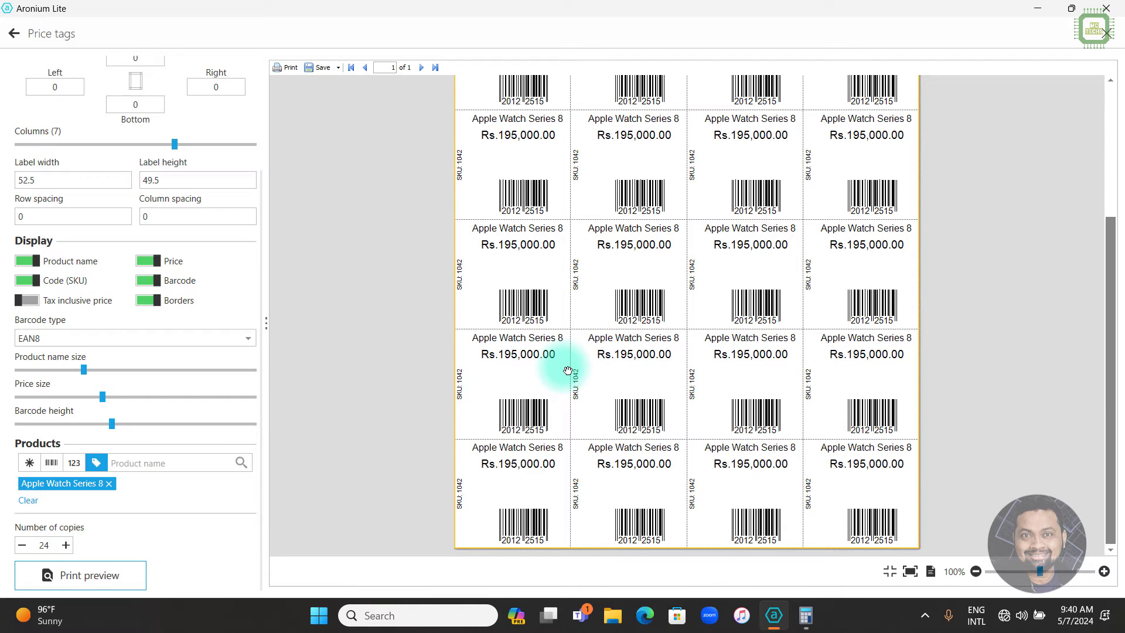
{"action": "scroll", "coordinate": [597, 302], "scroll_direction": "up", "scroll_amount": 2}
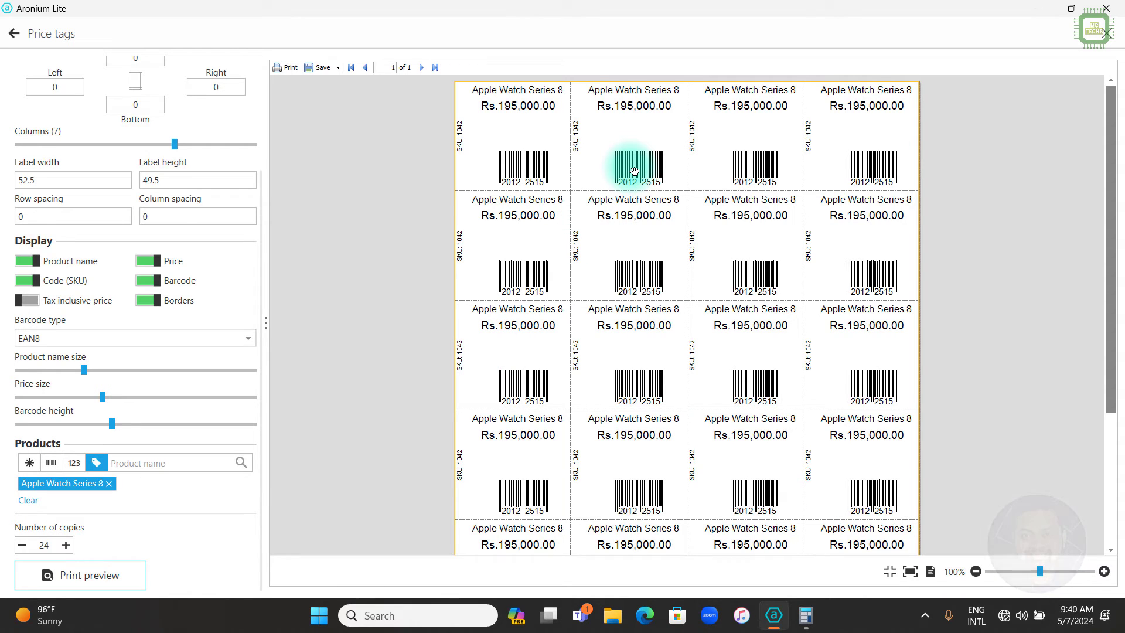
{"action": "scroll", "coordinate": [223, 318], "scroll_direction": "up", "scroll_amount": 1}
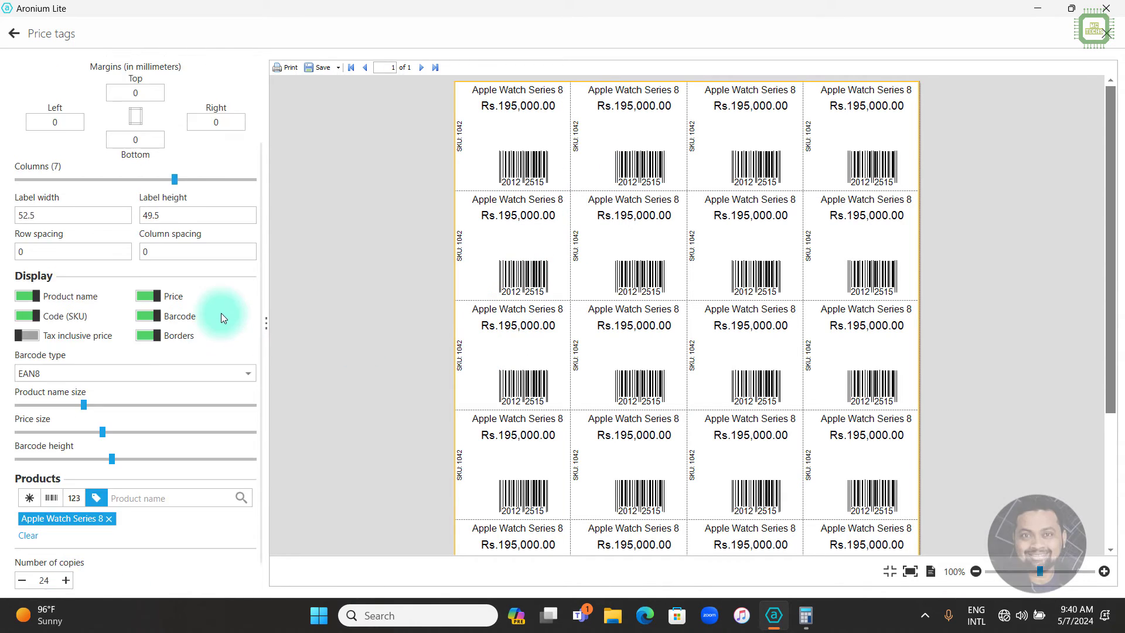
{"action": "scroll", "coordinate": [221, 317], "scroll_direction": "up", "scroll_amount": 3}
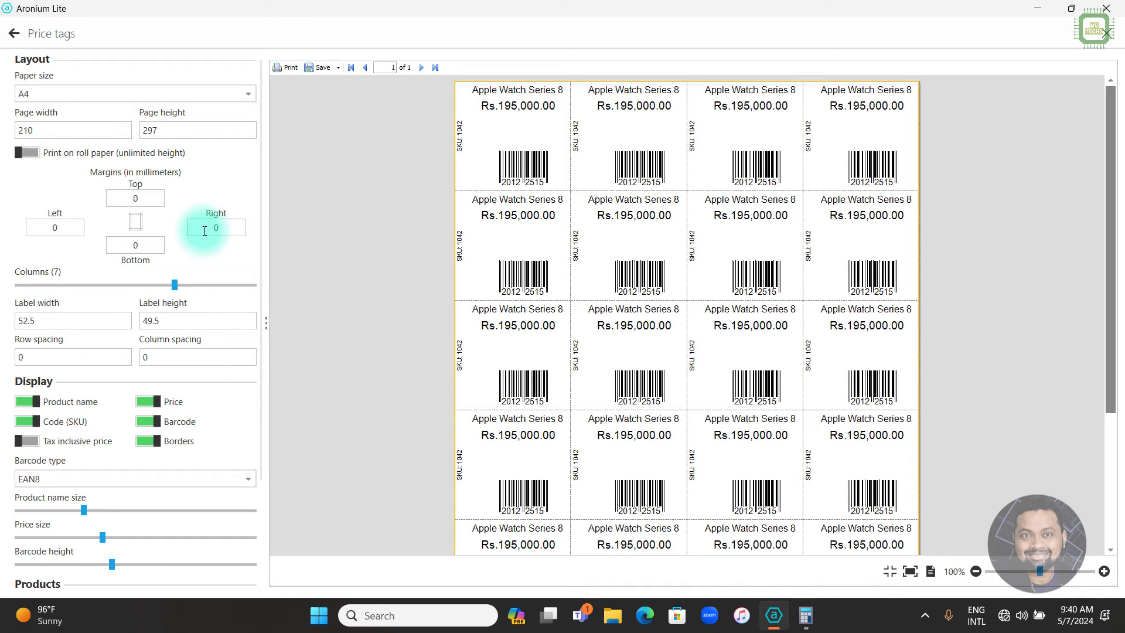
Compute 210 ÷ 3 in Calculator and replace the 52.5 label width with 70.
{"action": "left_click", "coordinate": [805, 615]}
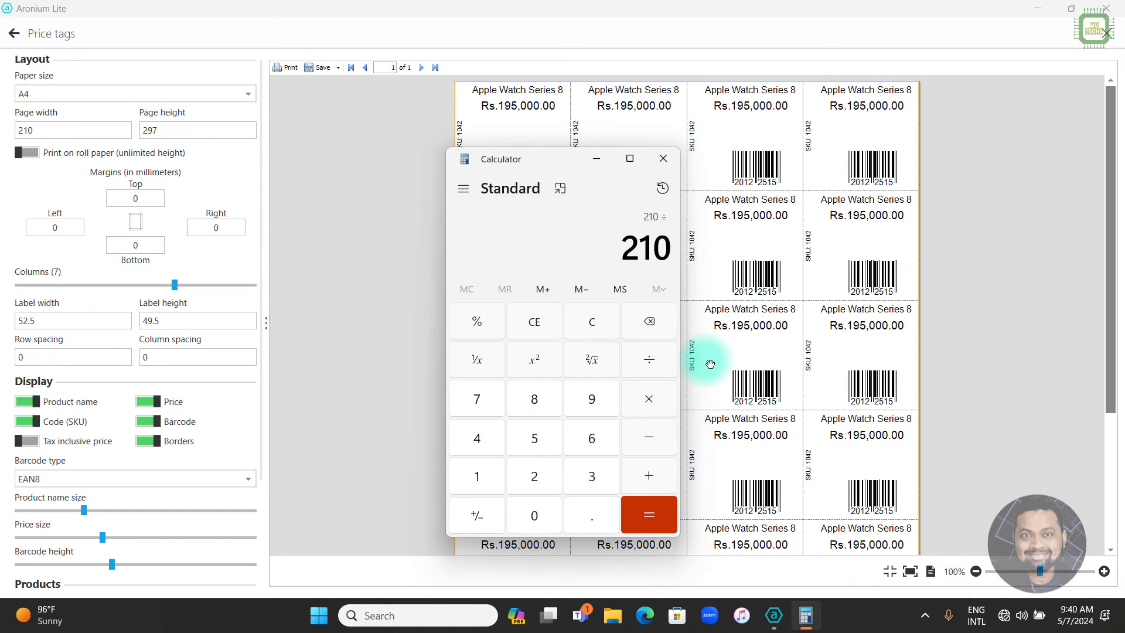
{"action": "key", "text": "Return"}
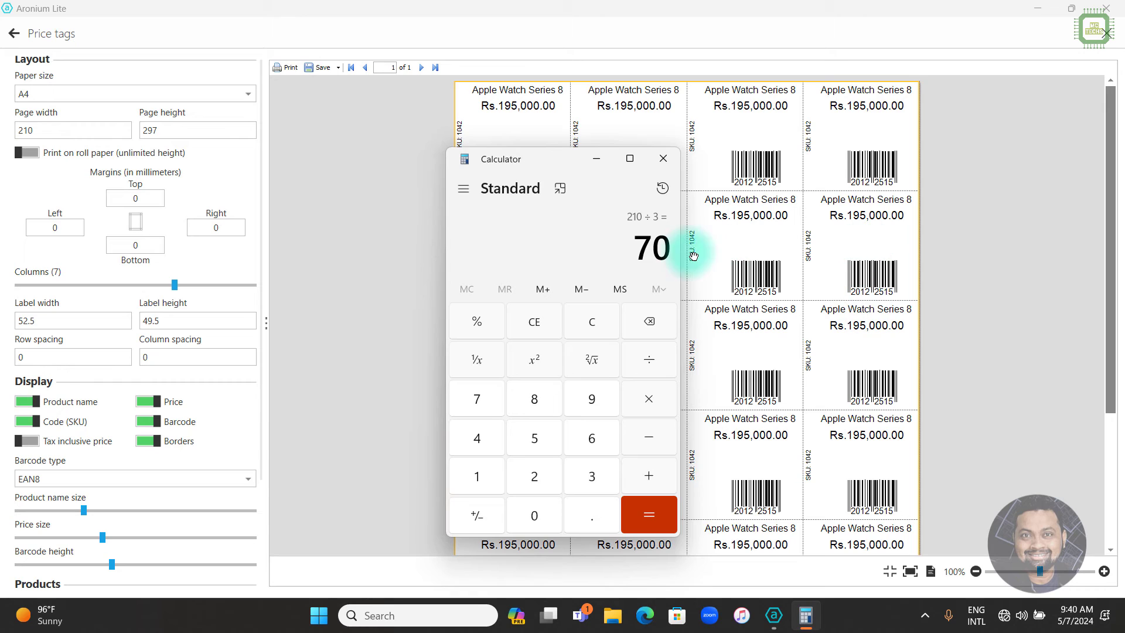
{"action": "left_click", "coordinate": [40, 320]}
{"action": "left_click_drag", "start_coordinate": [40, 320], "coordinate": [21, 322]}
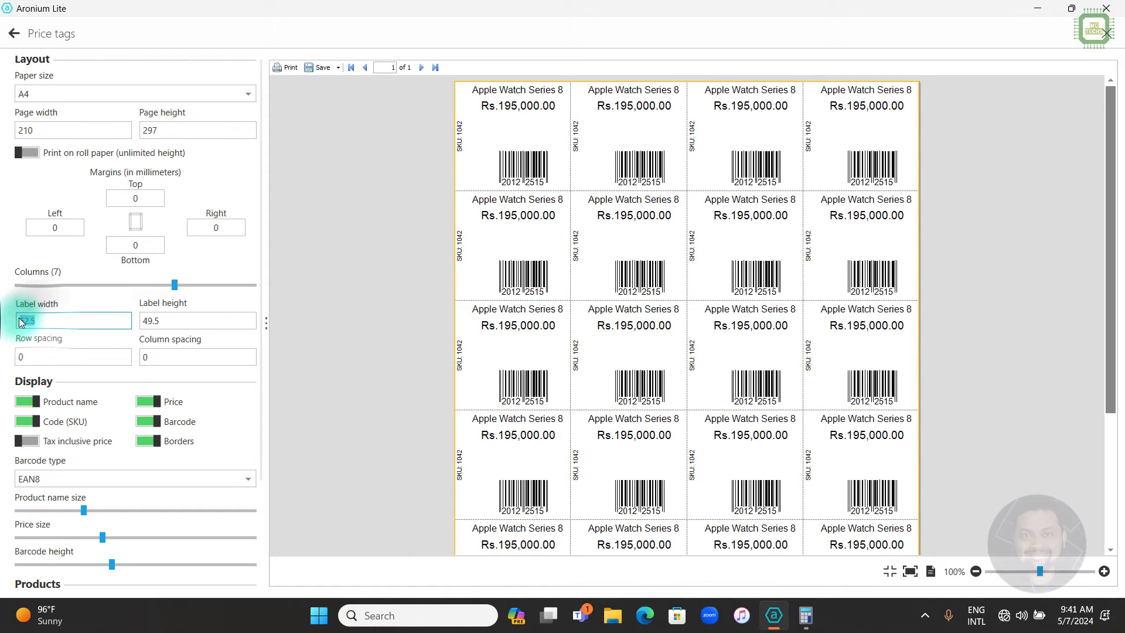
{"action": "type", "text": "70"}
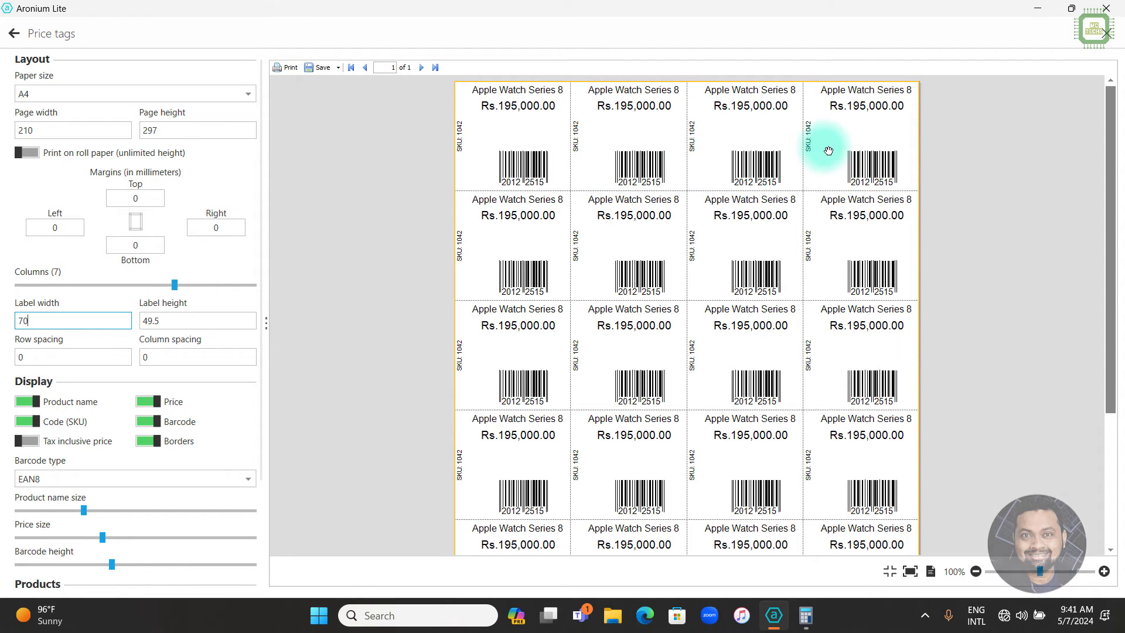
Compute 297 ÷ 8 in Calculator and set the label height to 37.125.
{"action": "left_click", "coordinate": [808, 616]}
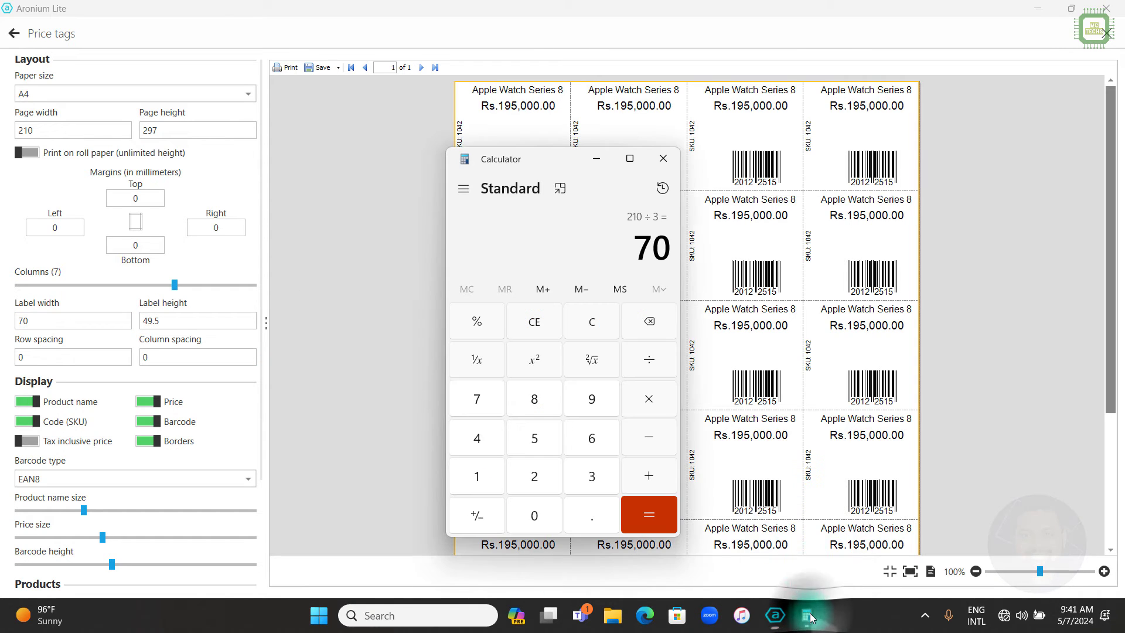
{"action": "key", "text": "Escape"}
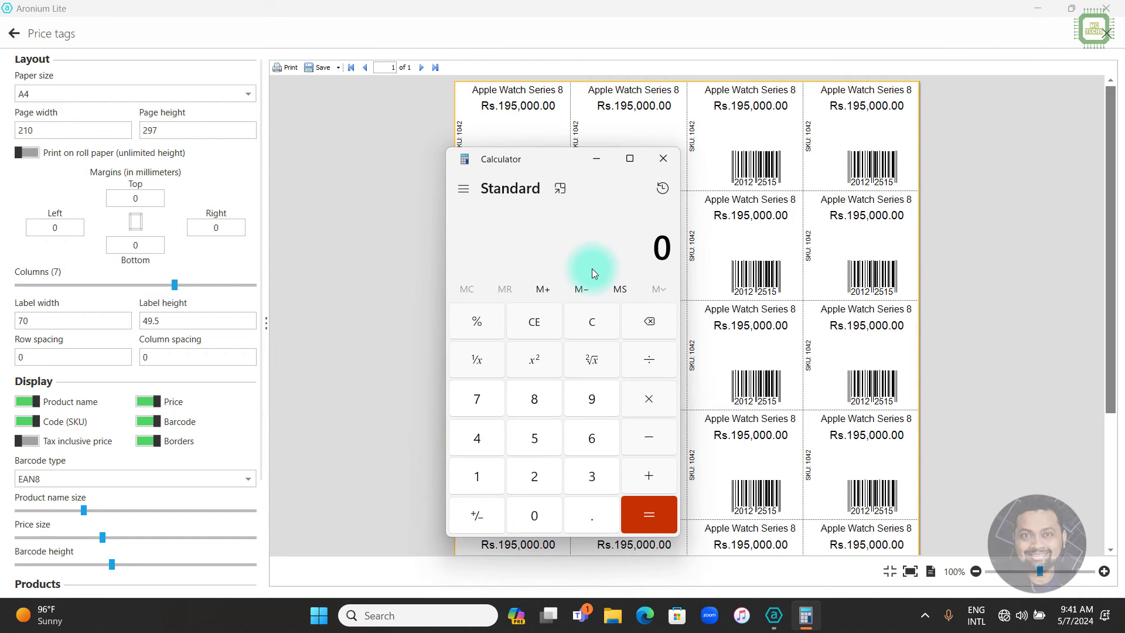
{"action": "type", "text": "297"}
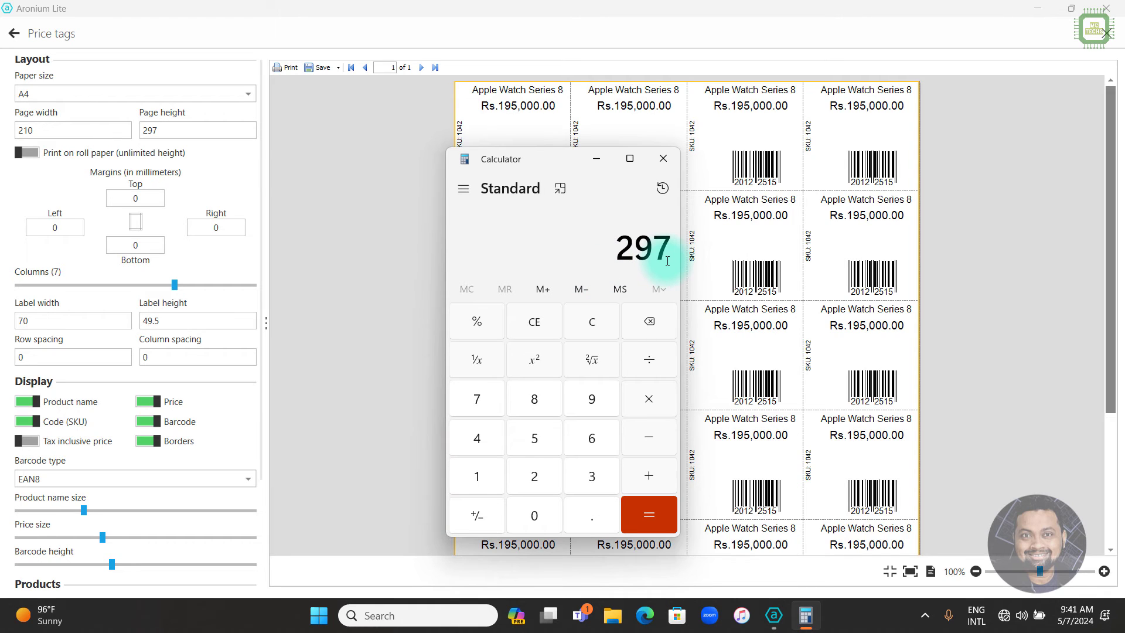
{"action": "type", "text": " ÷ 8"}
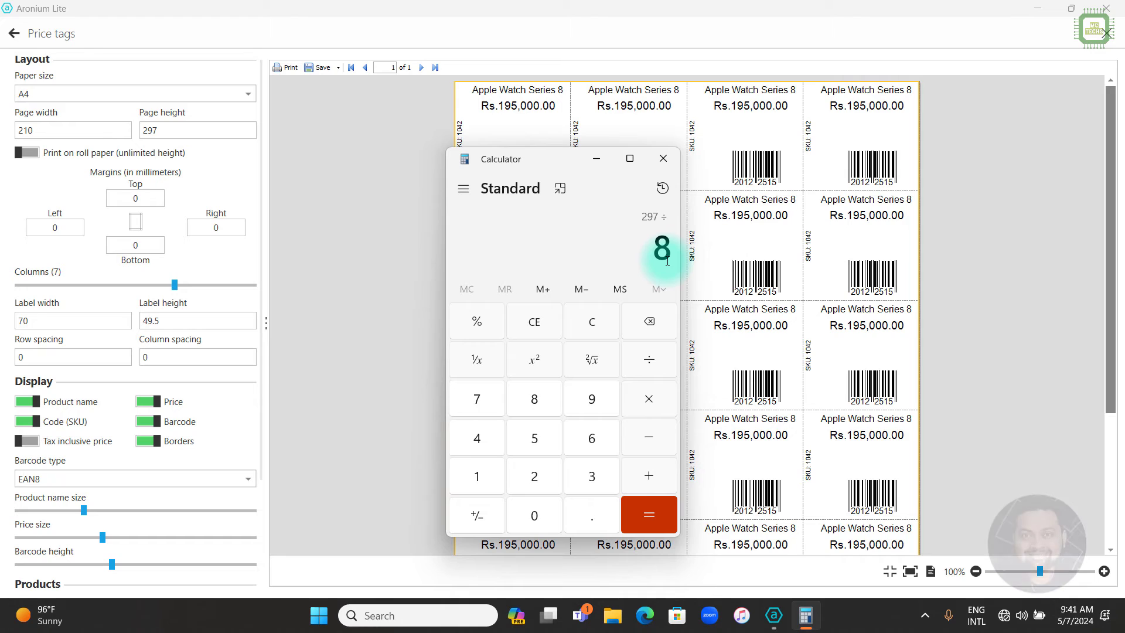
{"action": "key", "text": "Return"}
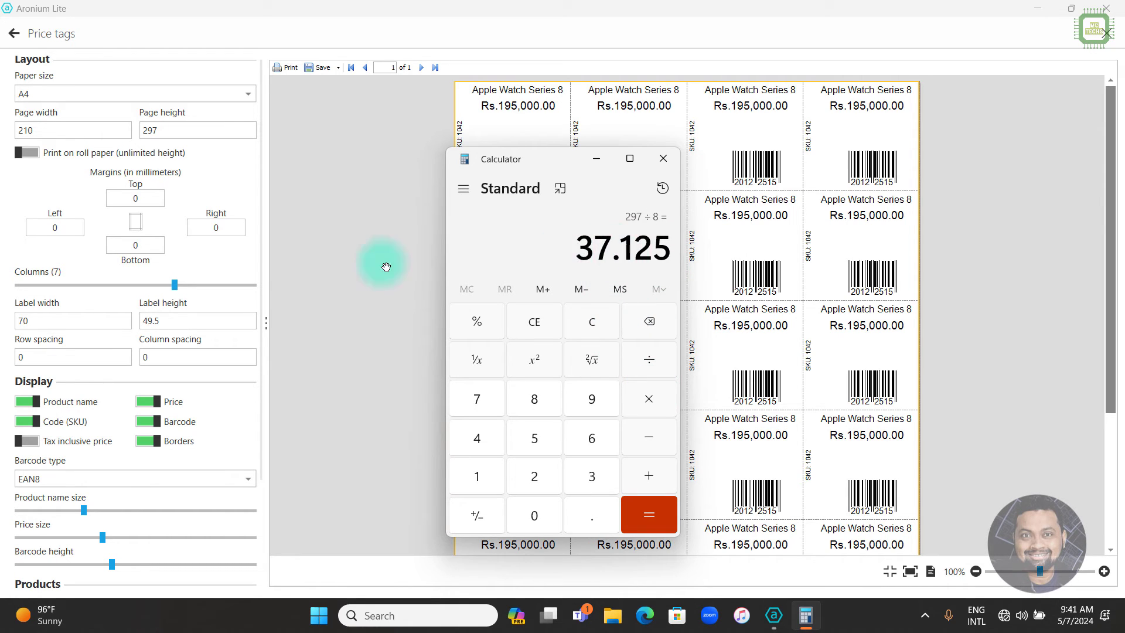
{"action": "left_click", "coordinate": [164, 320]}
{"action": "type", "text": "37"}
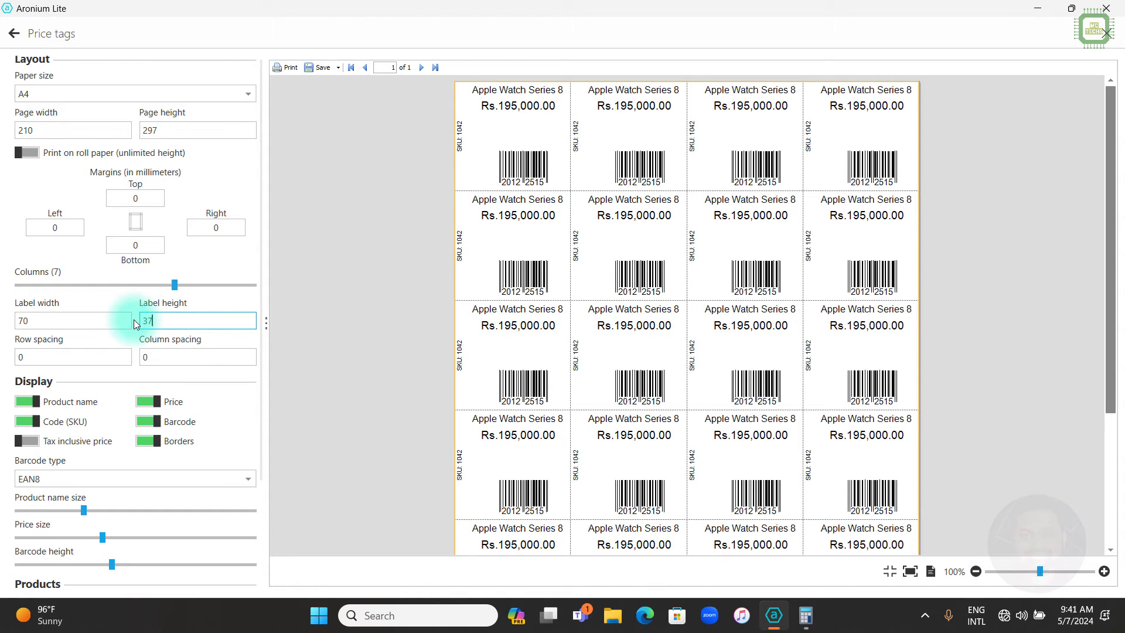
{"action": "type", "text": ".125"}
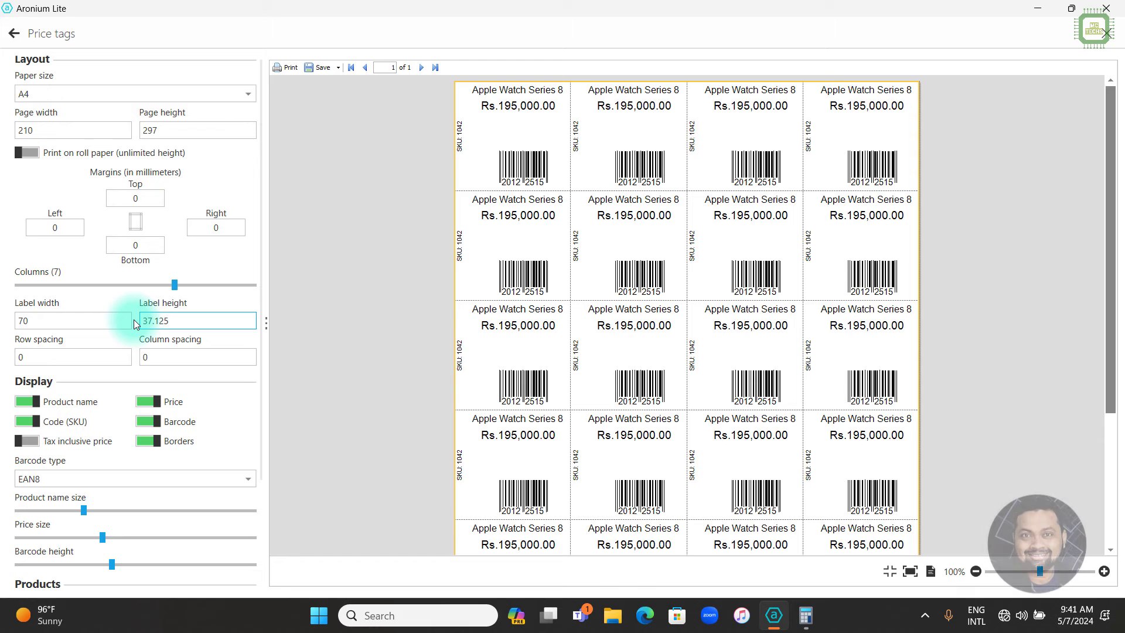
Confirm 24 copies and regenerate the preview with three 70 × 37.125 tags per row.
{"action": "scroll", "coordinate": [142, 402], "scroll_direction": "down", "scroll_amount": 3}
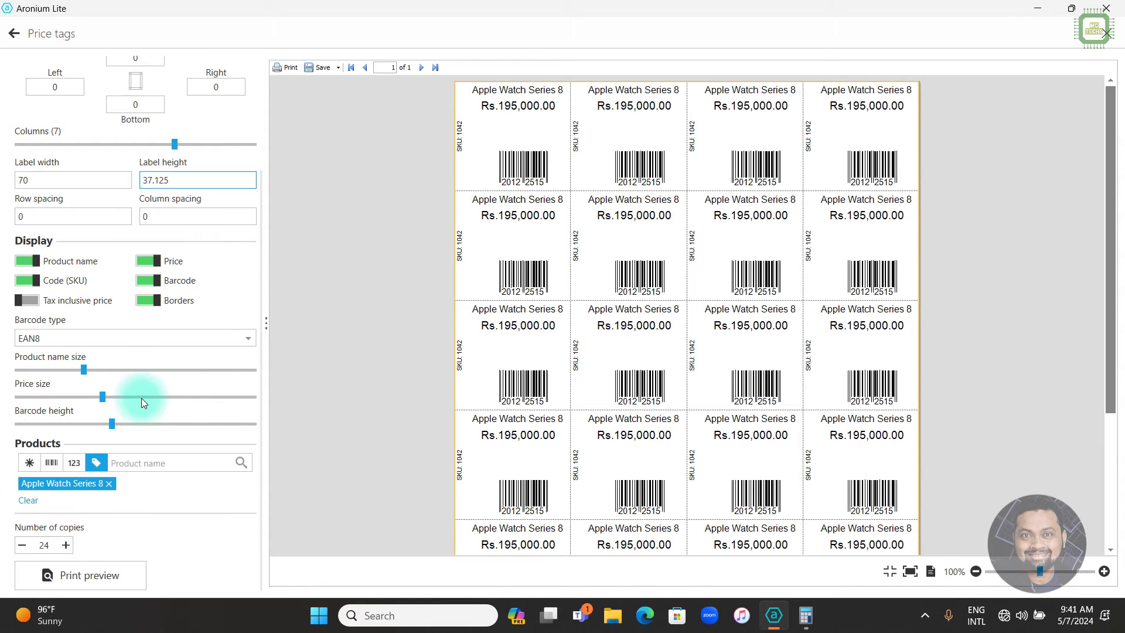
{"action": "left_click", "coordinate": [51, 544]}
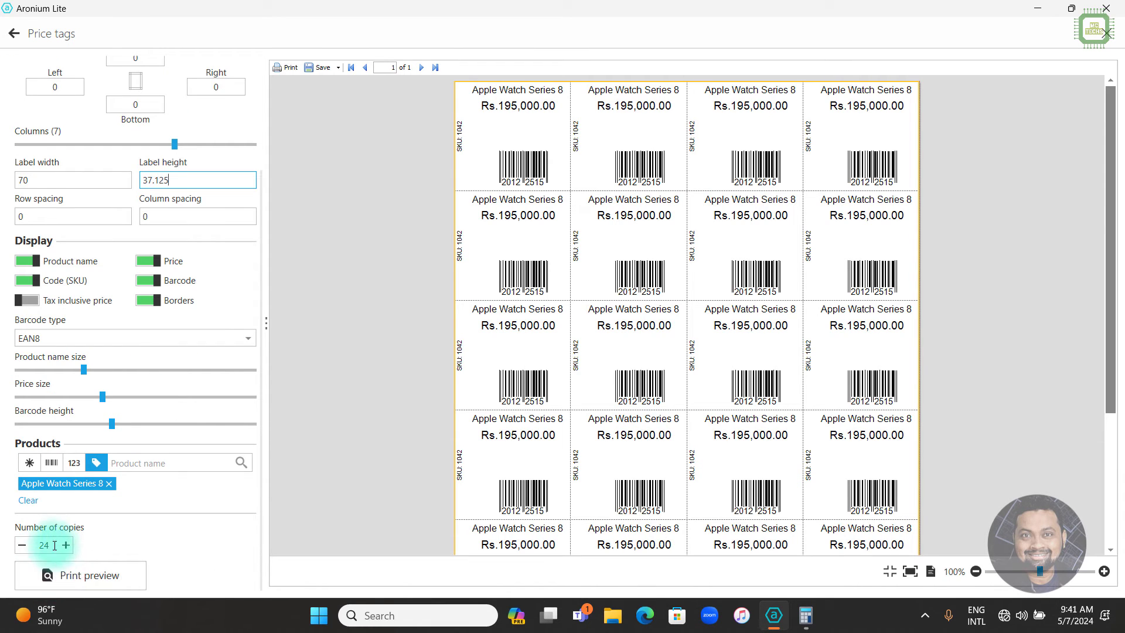
{"action": "left_click", "coordinate": [84, 580]}
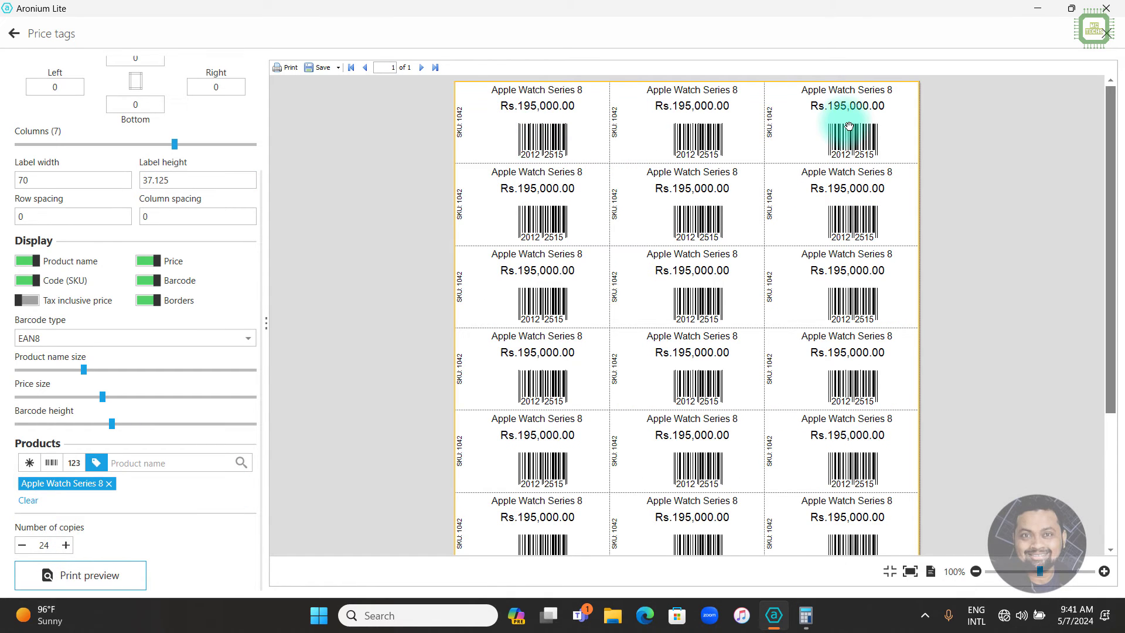
{"action": "scroll", "coordinate": [588, 312], "scroll_direction": "down", "scroll_amount": 3}
{"action": "scroll", "coordinate": [595, 326], "scroll_direction": "up", "scroll_amount": 5}
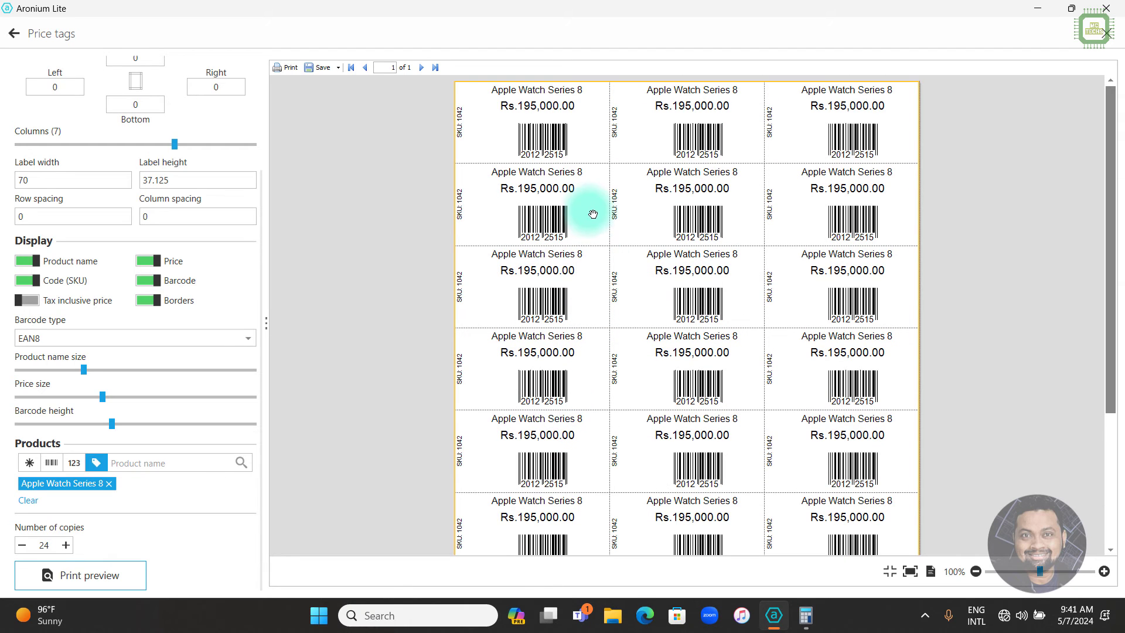
{"action": "scroll", "coordinate": [565, 414], "scroll_direction": "down", "scroll_amount": 3}
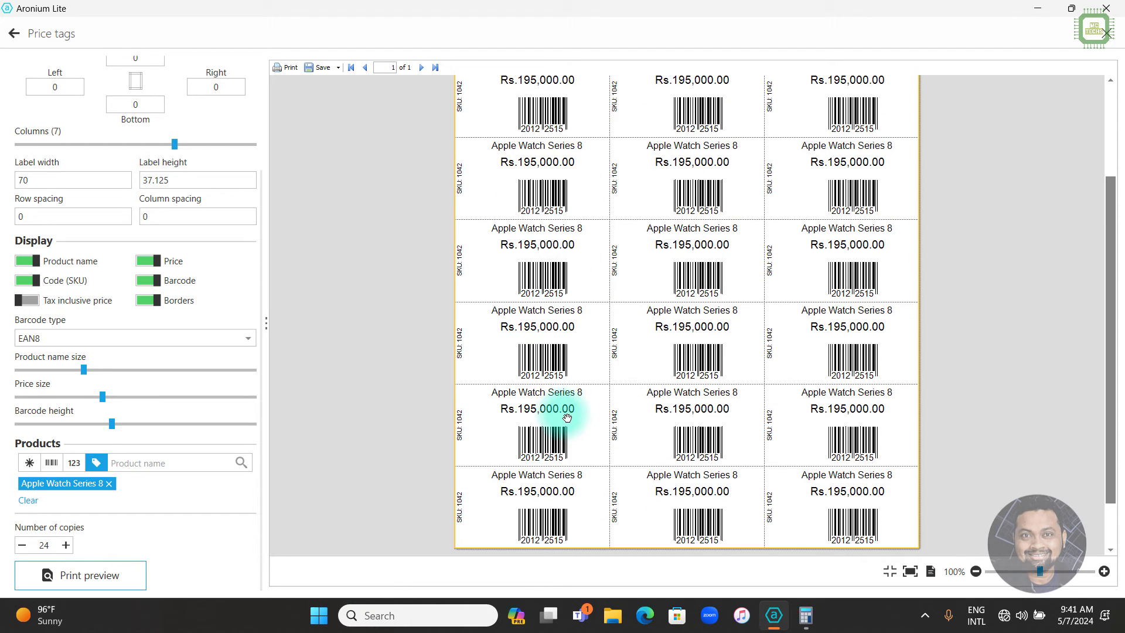
{"action": "scroll", "coordinate": [565, 414], "scroll_direction": "up", "scroll_amount": 3}
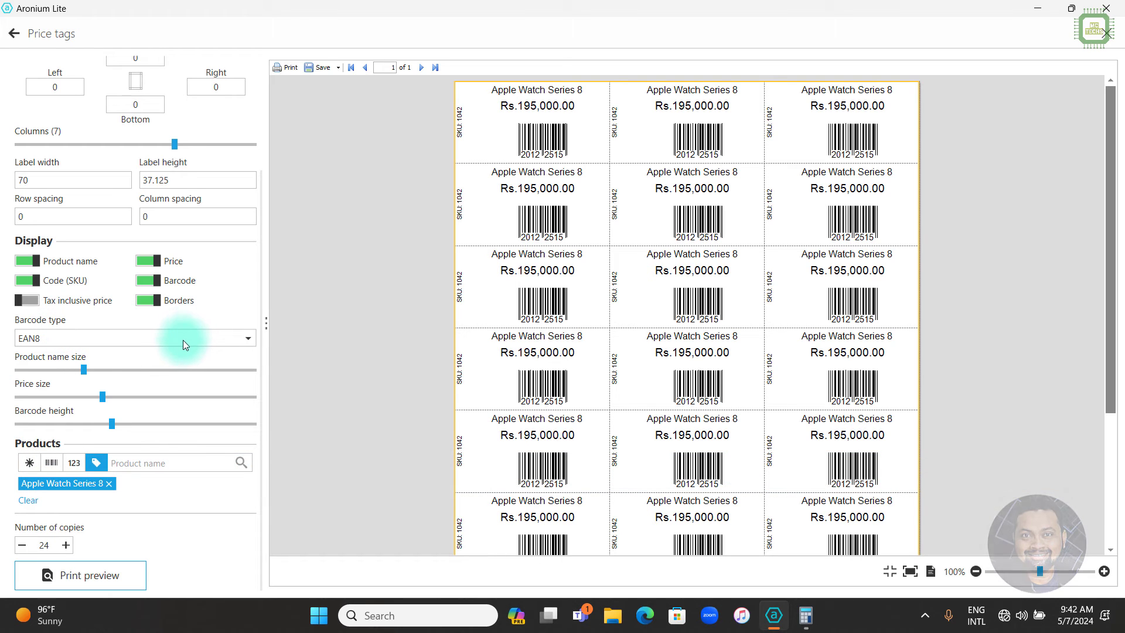
Change the barcode type to EAN13 and refresh the preview to show the new barcodes.
{"action": "left_click", "coordinate": [69, 336]}
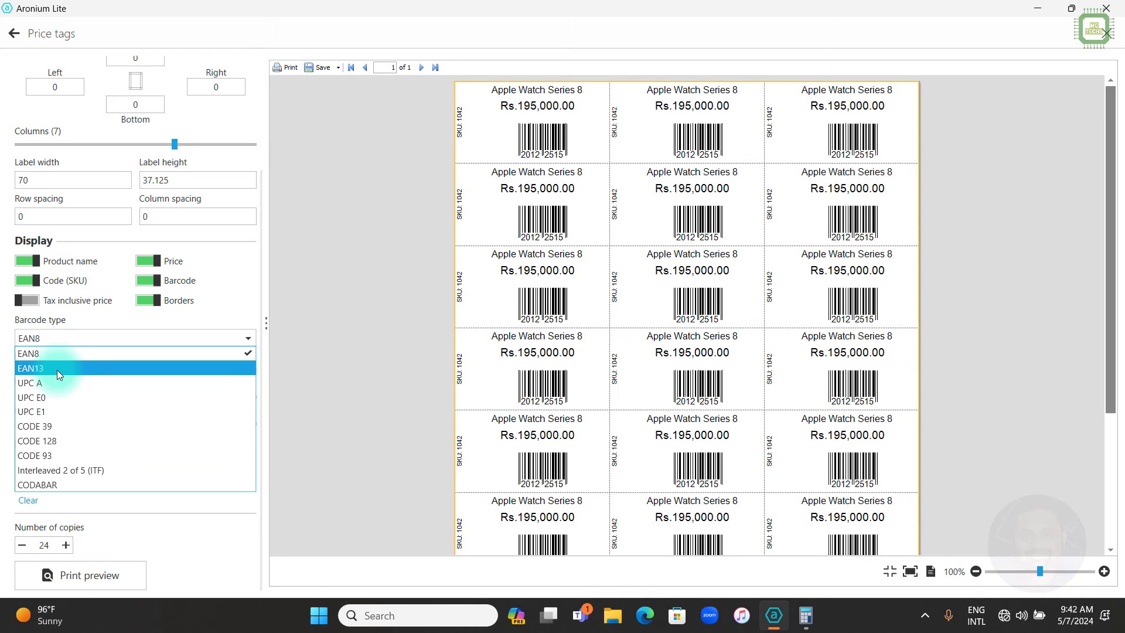
{"action": "left_click", "coordinate": [58, 369]}
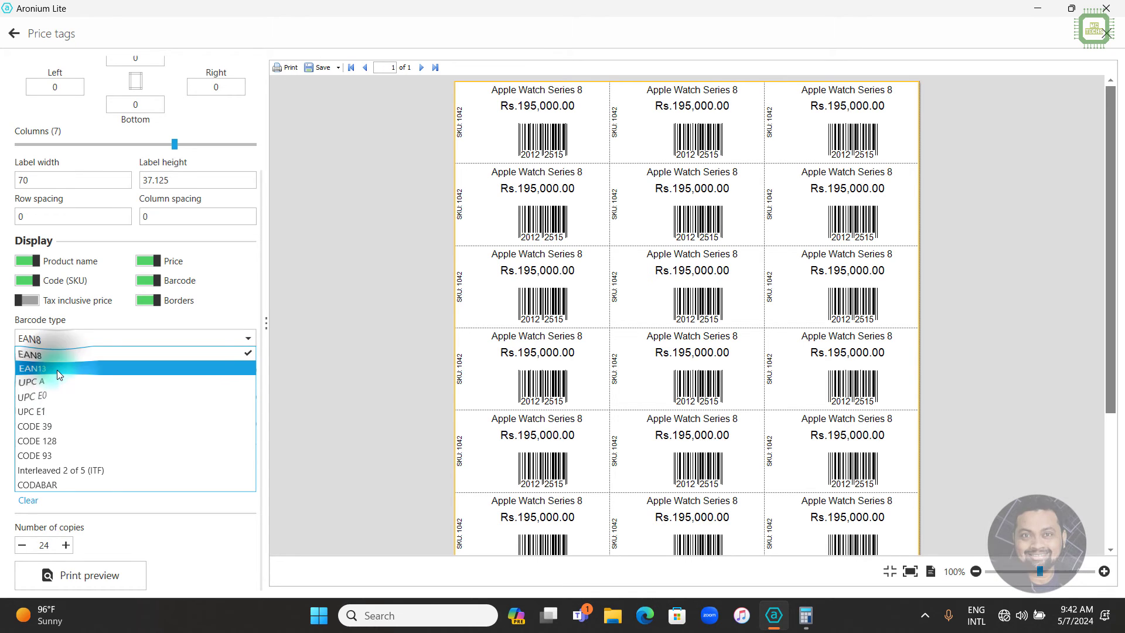
{"action": "left_click", "coordinate": [110, 566]}
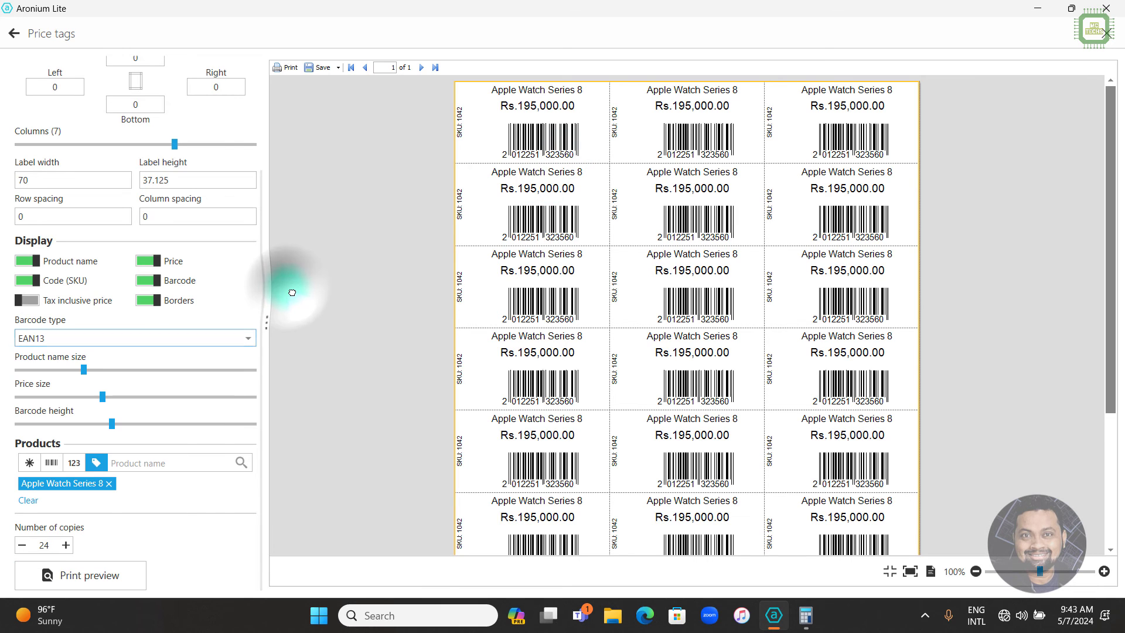
{"action": "left_click", "coordinate": [196, 339]}
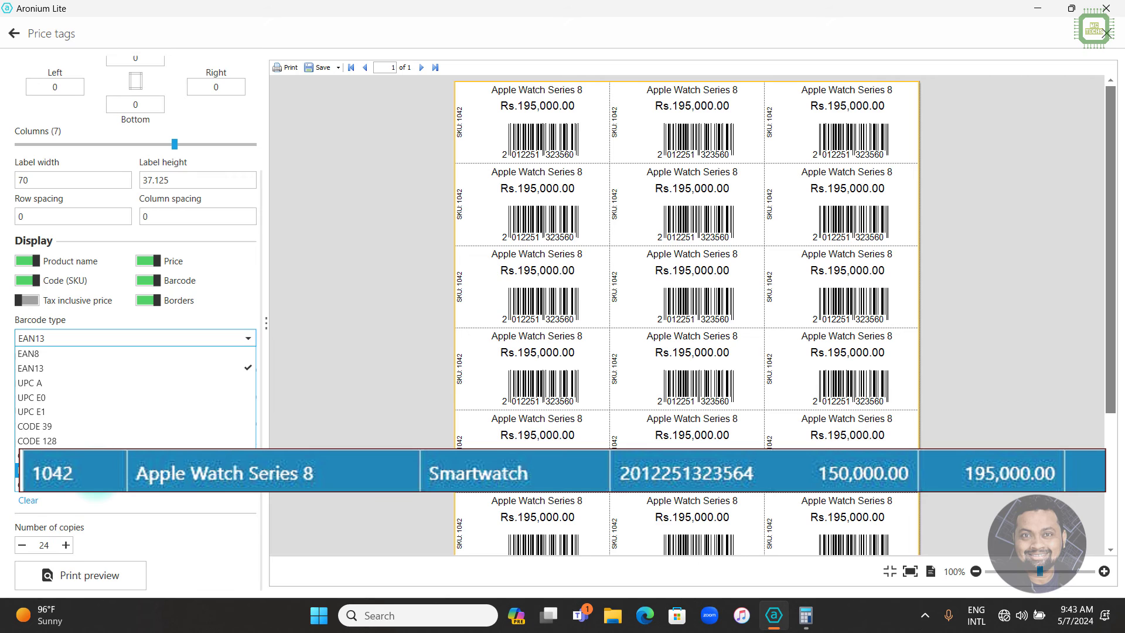
Switch the tag barcodes to Interleaved 2 of 5 (ITF) and regenerate the print preview.
{"action": "left_click", "coordinate": [92, 469]}
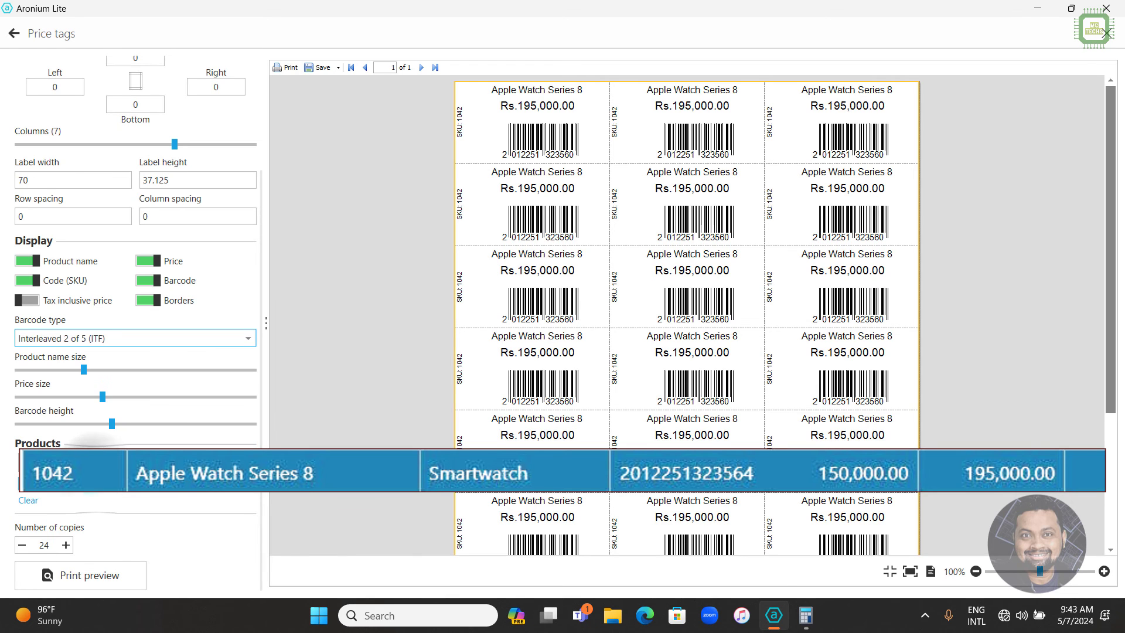
{"action": "left_click", "coordinate": [107, 571]}
{"action": "left_click", "coordinate": [436, 211]}
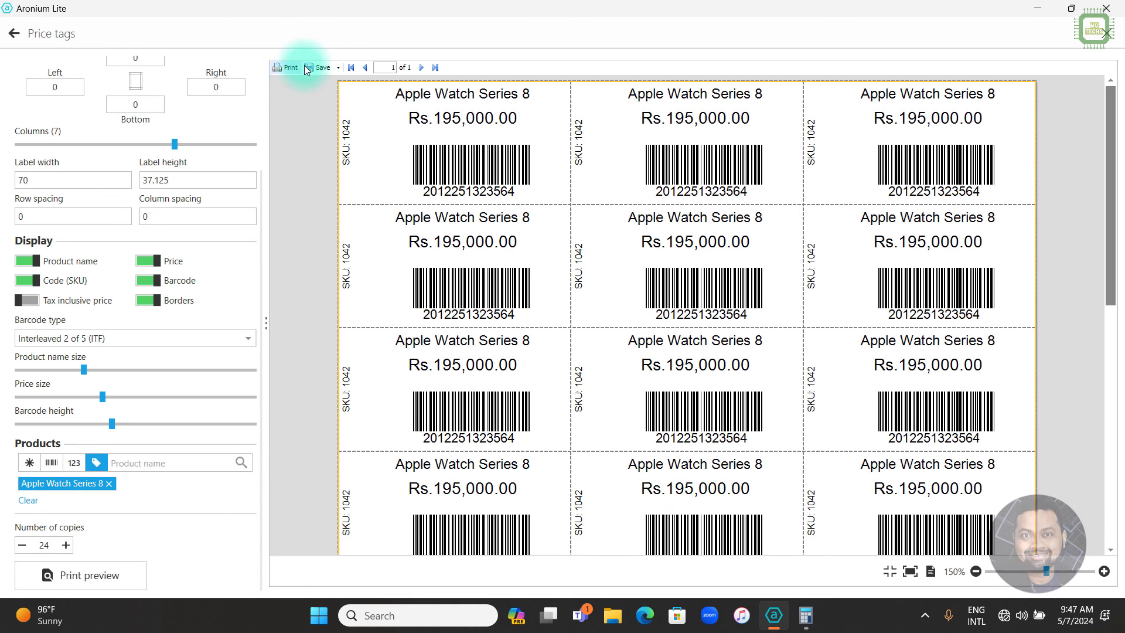
Bring up the Print dialog for the tags with Microsoft Print to PDF selected.
{"action": "left_click", "coordinate": [338, 68]}
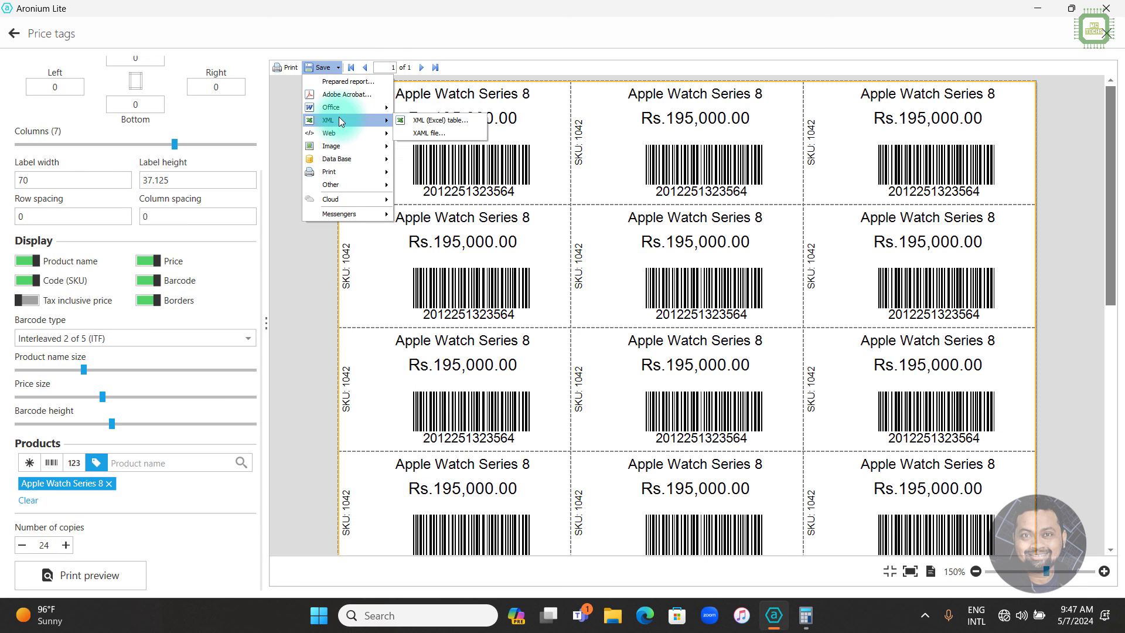
{"action": "left_click", "coordinate": [289, 94]}
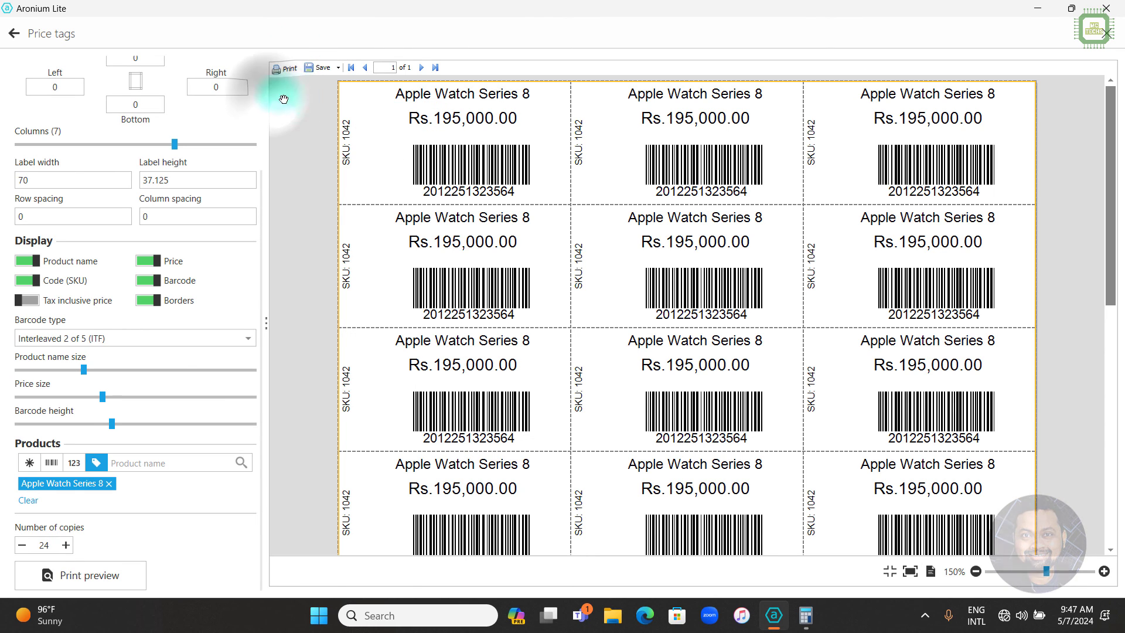
{"action": "left_click", "coordinate": [287, 67]}
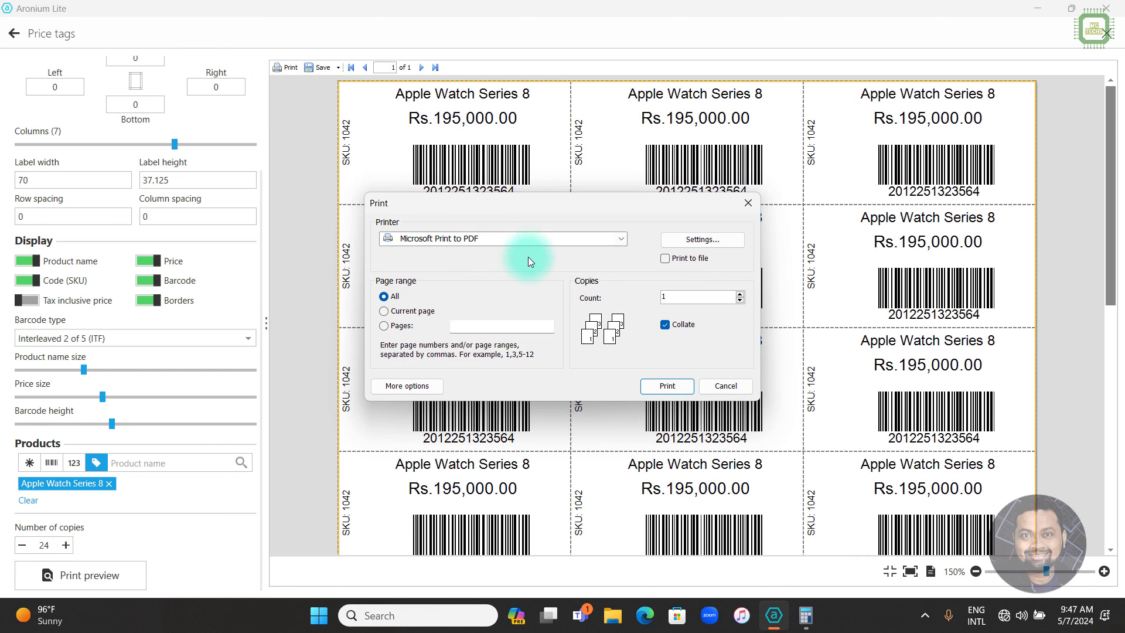
Print the tag sheet to a PDF saved on the Desktop as 'WATCH 1042-24'.
{"action": "left_click", "coordinate": [665, 392]}
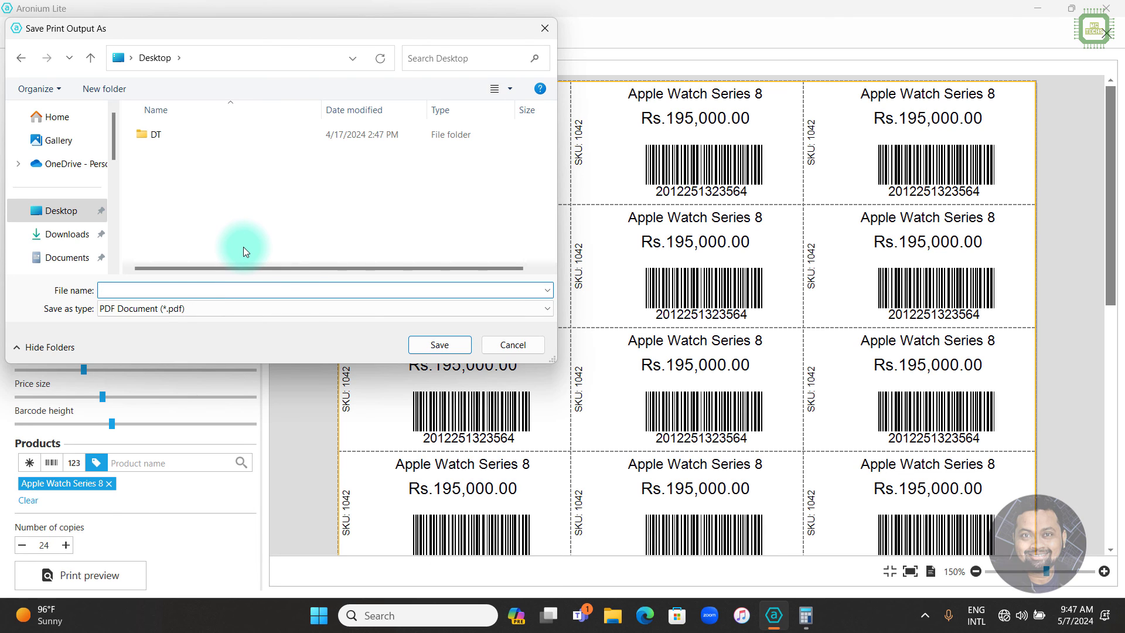
{"action": "type", "text": "WATCH"}
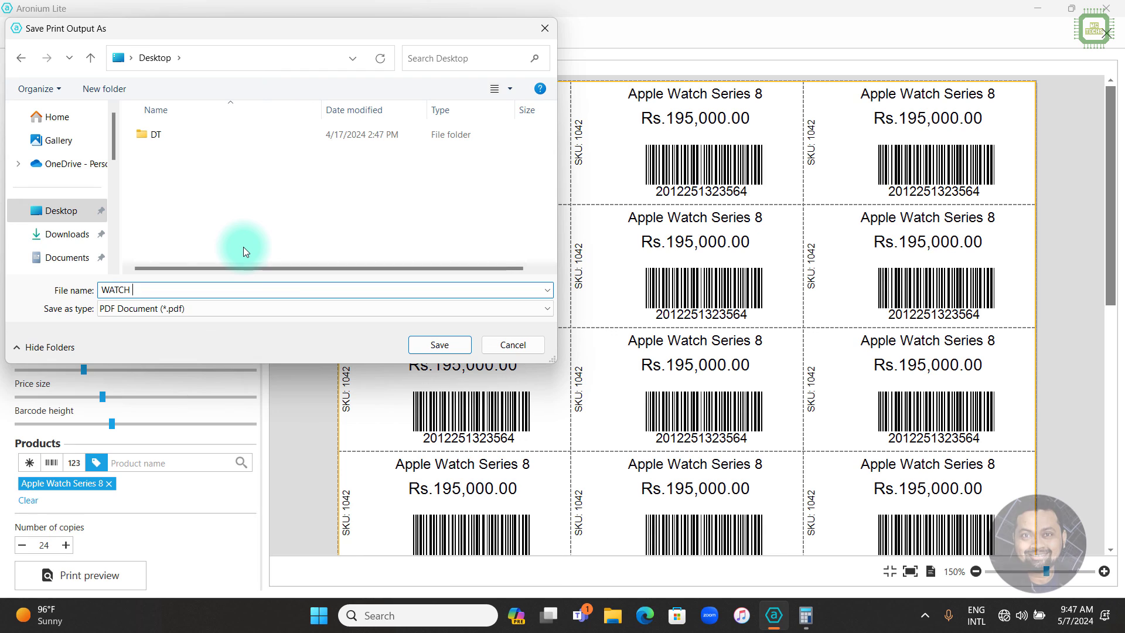
{"action": "type", "text": " 1042"}
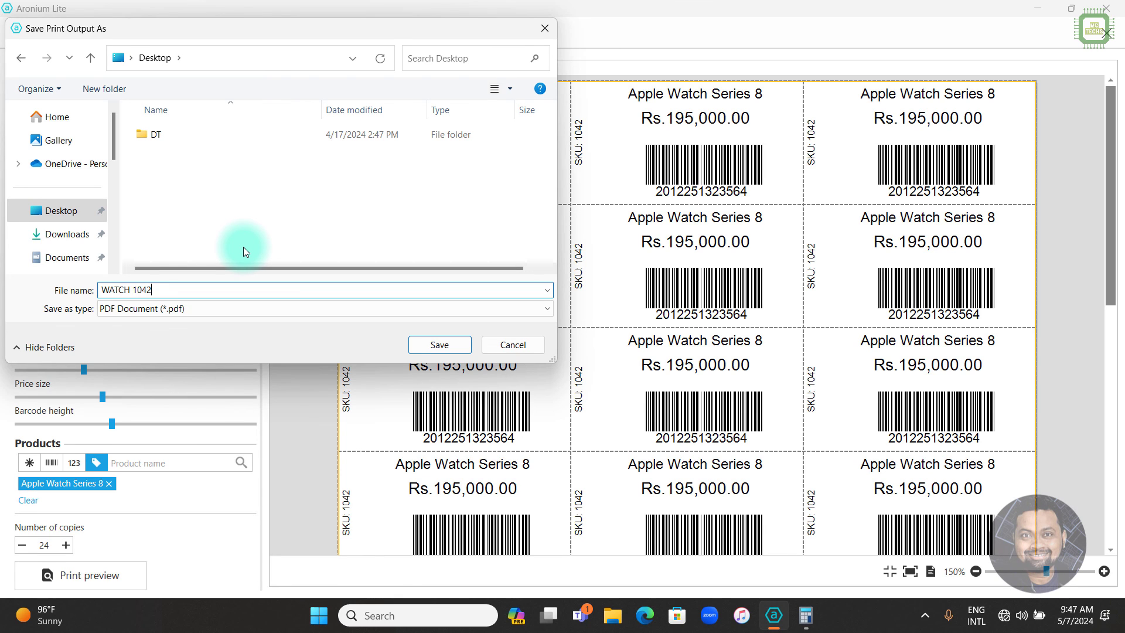
{"action": "type", "text": "-24"}
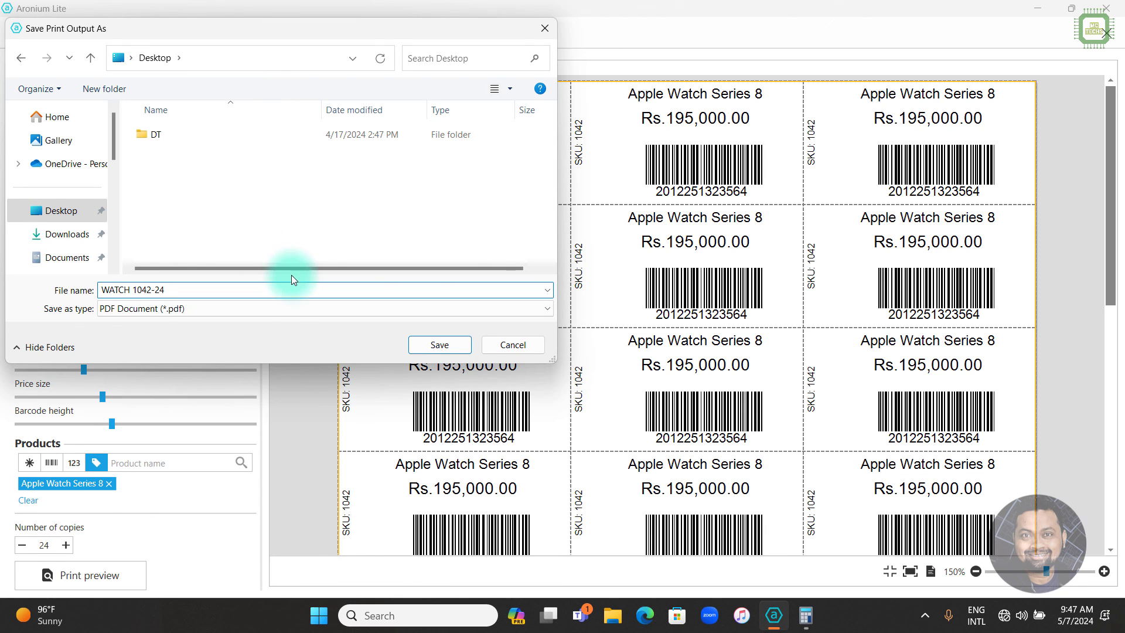
{"action": "left_click", "coordinate": [463, 356]}
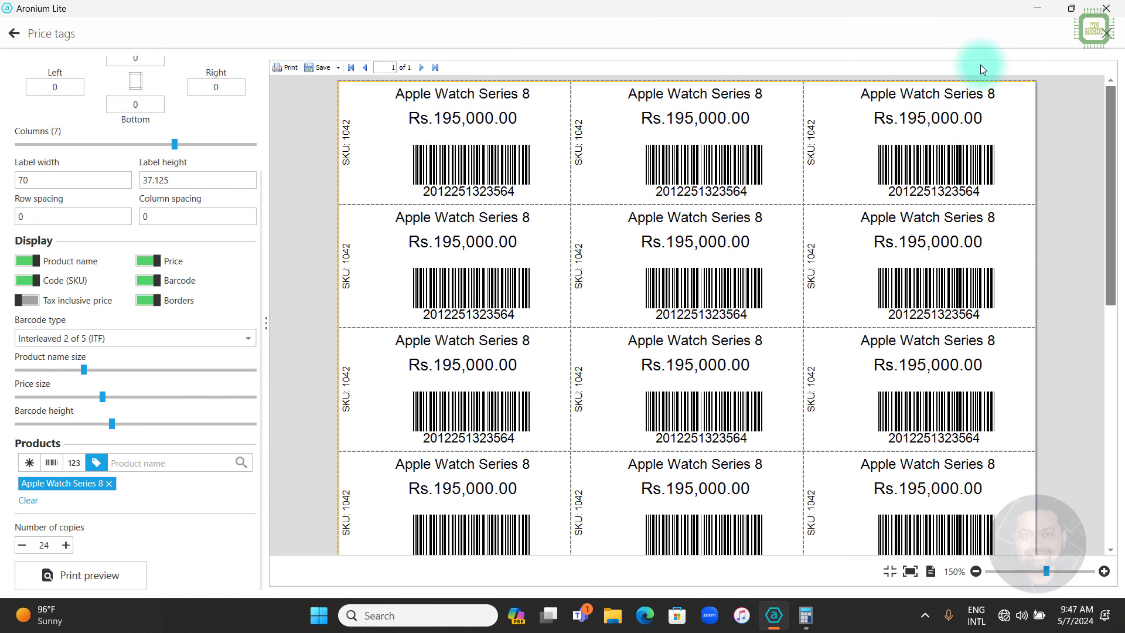
Open WATCH 1042-24.pdf from the desktop in Edge and review the ITF price tags.
{"action": "left_click", "coordinate": [1028, 9]}
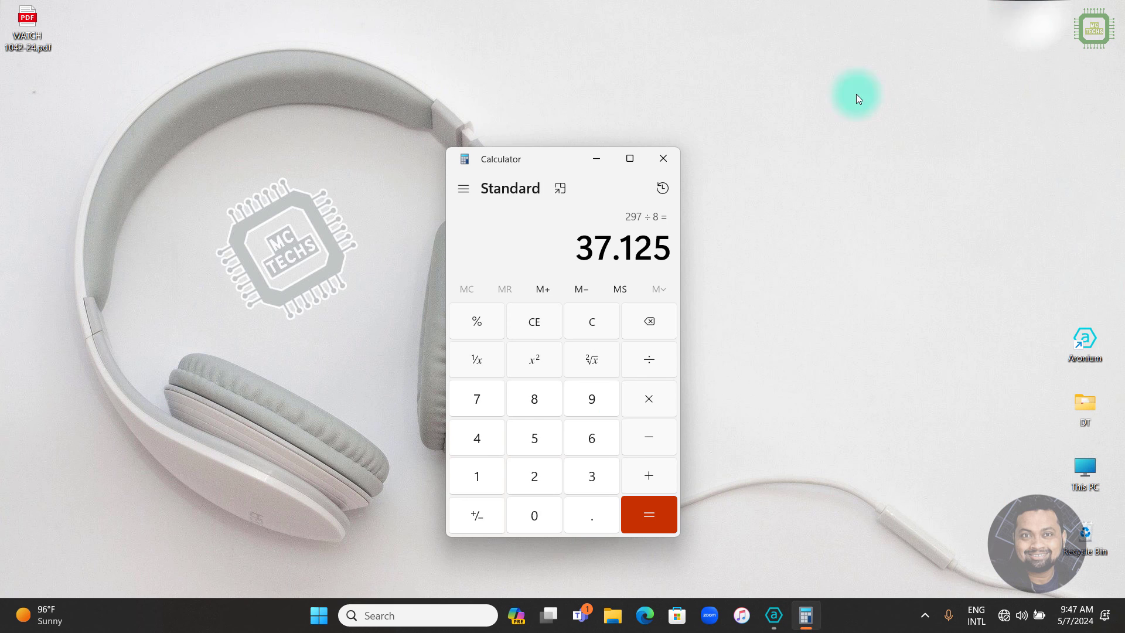
{"action": "left_click", "coordinate": [663, 158]}
{"action": "double_click", "coordinate": [27, 28]}
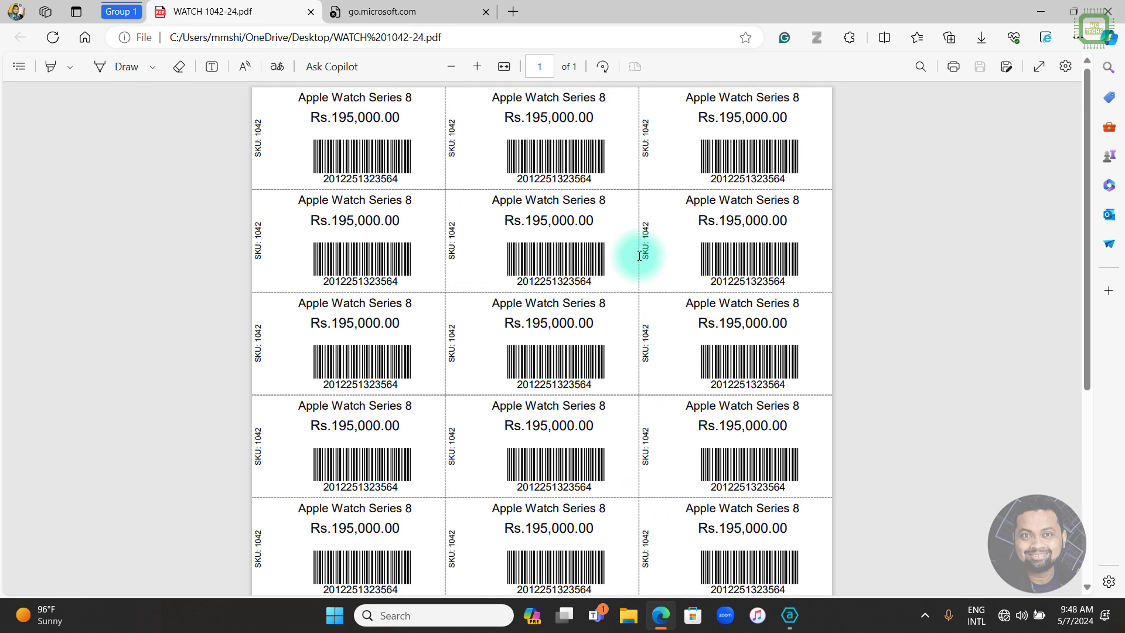
{"action": "scroll", "coordinate": [639, 256], "scroll_direction": "down", "scroll_amount": 1}
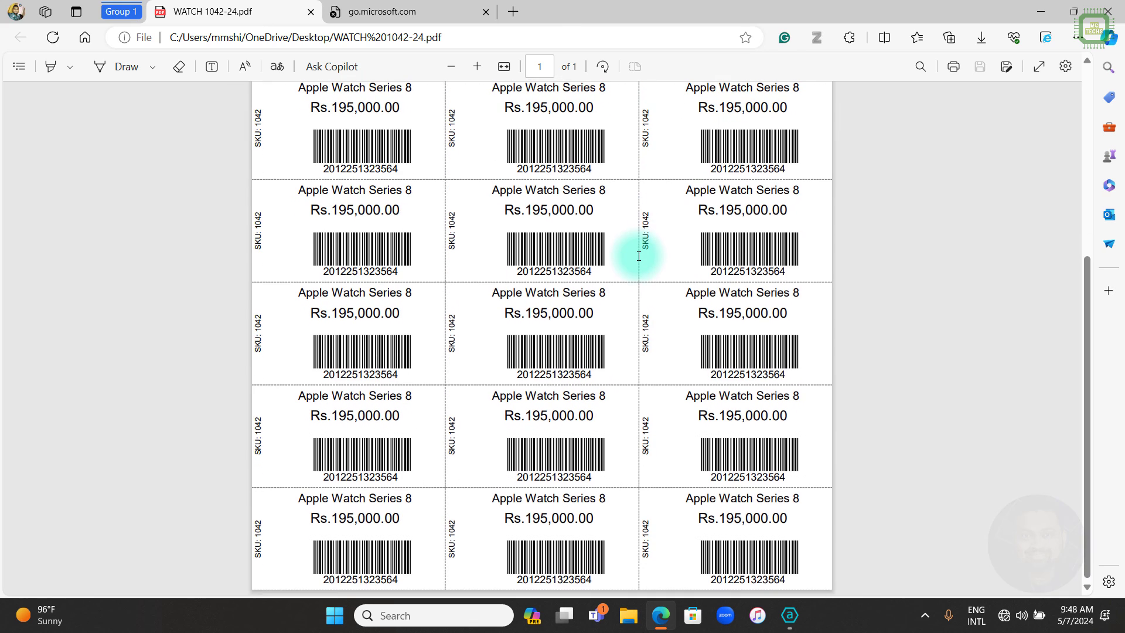
{"action": "scroll", "coordinate": [639, 256], "scroll_direction": "up", "scroll_amount": 2}
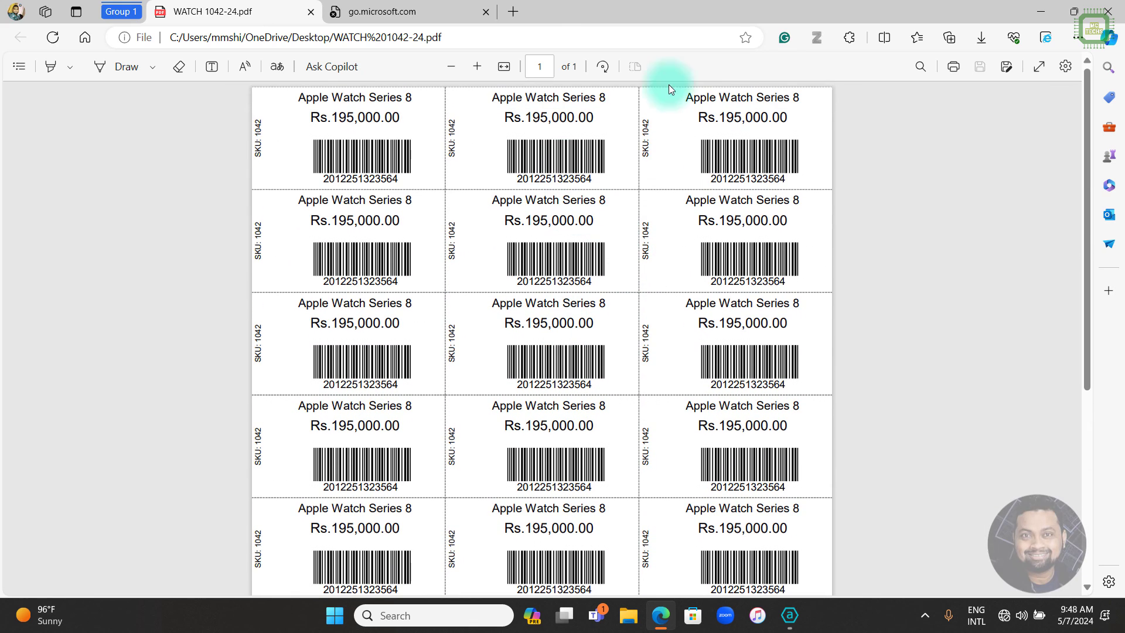